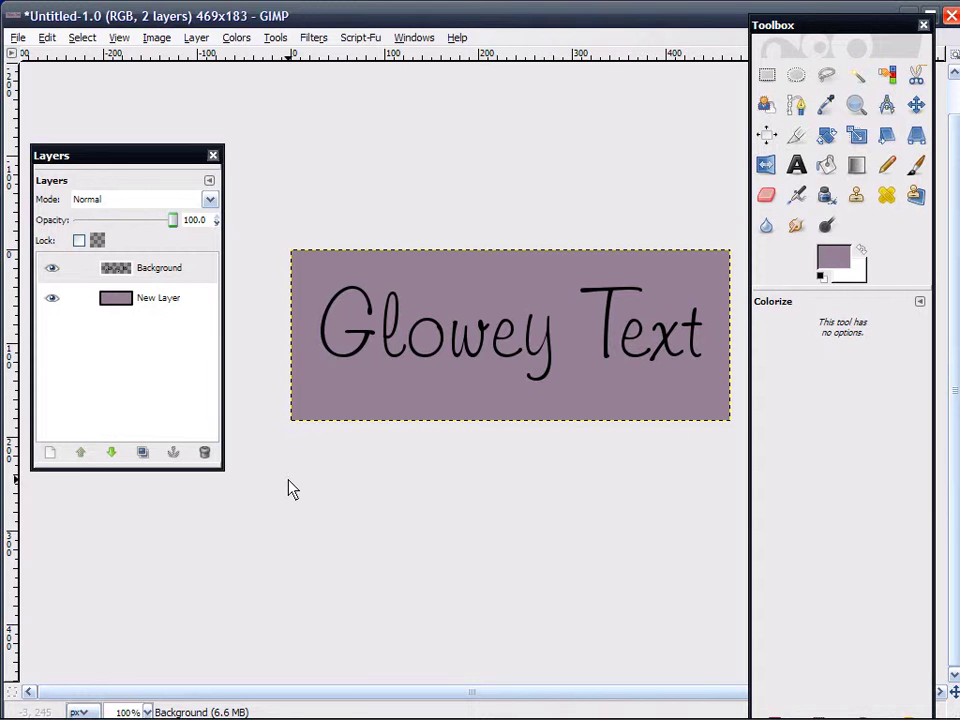
# Examine what the New Layer and the Background text layer each contain by toggling their visibility off and on.
pyautogui.click(167, 301)
pyautogui.click(55, 297)
pyautogui.click(55, 297)
pyautogui.click(55, 297)
pyautogui.click(55, 297)
pyautogui.click(161, 268)
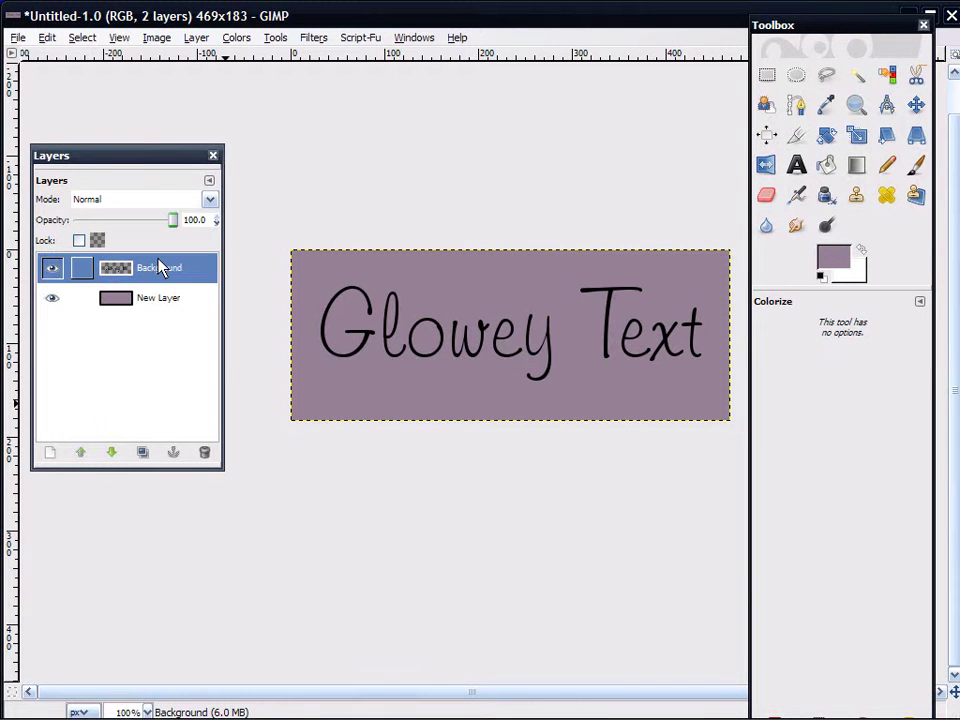
pyautogui.click(56, 270)
pyautogui.click(58, 270)
pyautogui.click(58, 270)
pyautogui.click(58, 270)
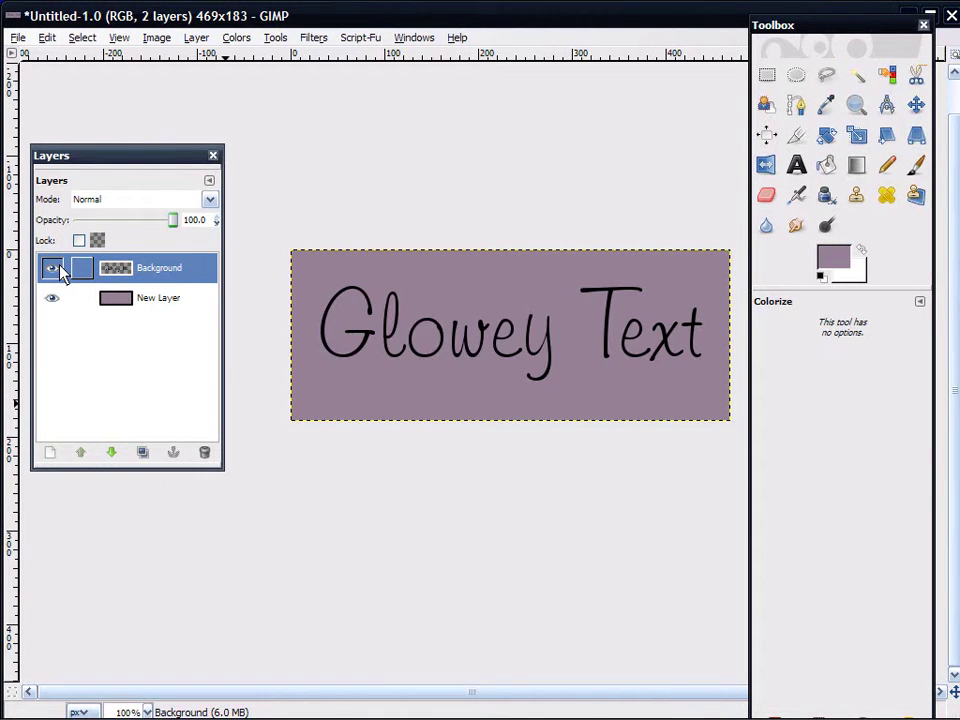
# Duplicate the Background text layer and invert the colors of the original Background layer to make its text white.
pyautogui.rightClick(178, 272)
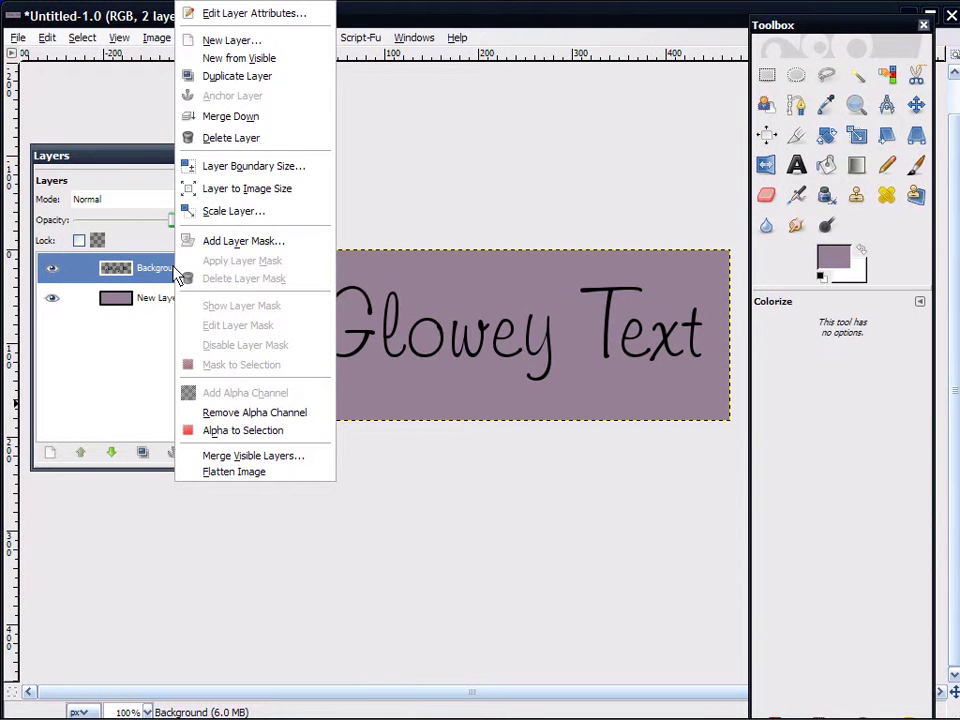
pyautogui.click(255, 80)
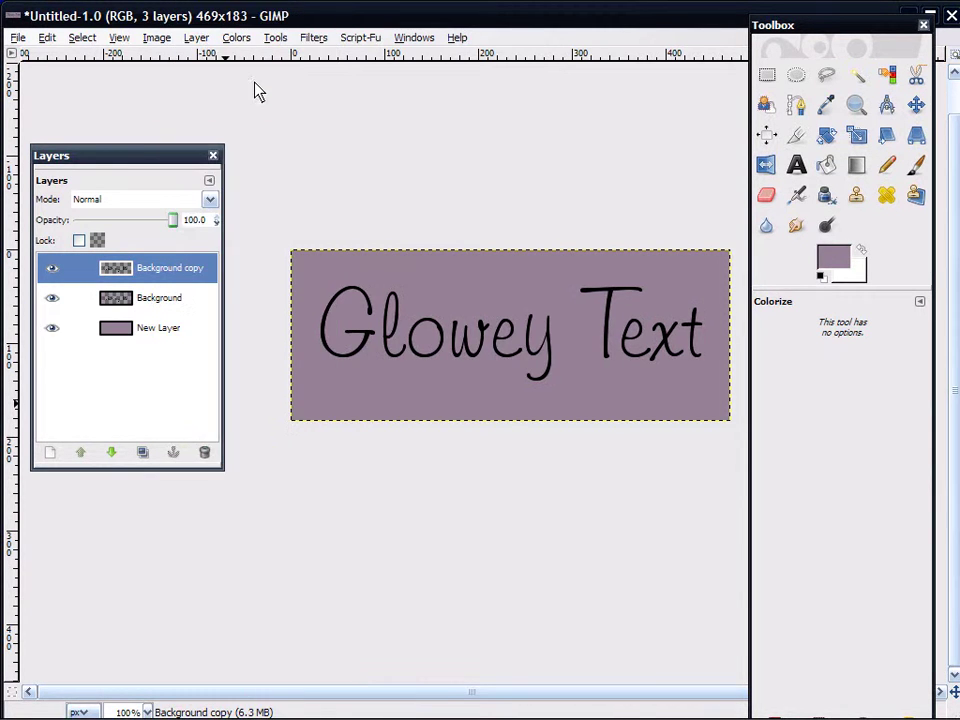
pyautogui.click(154, 305)
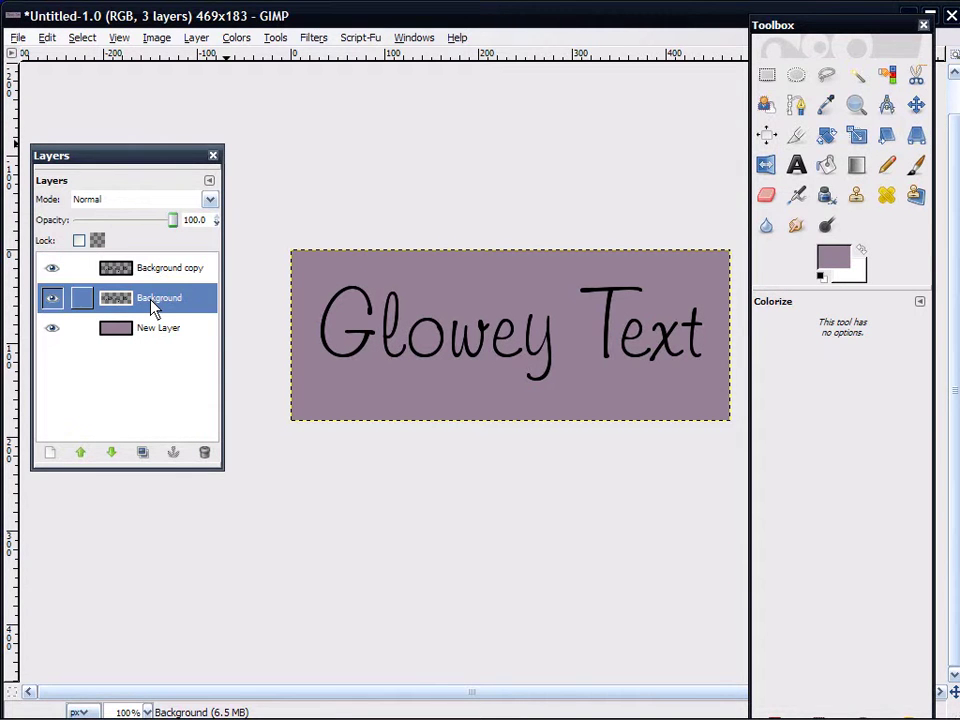
pyautogui.click(237, 37)
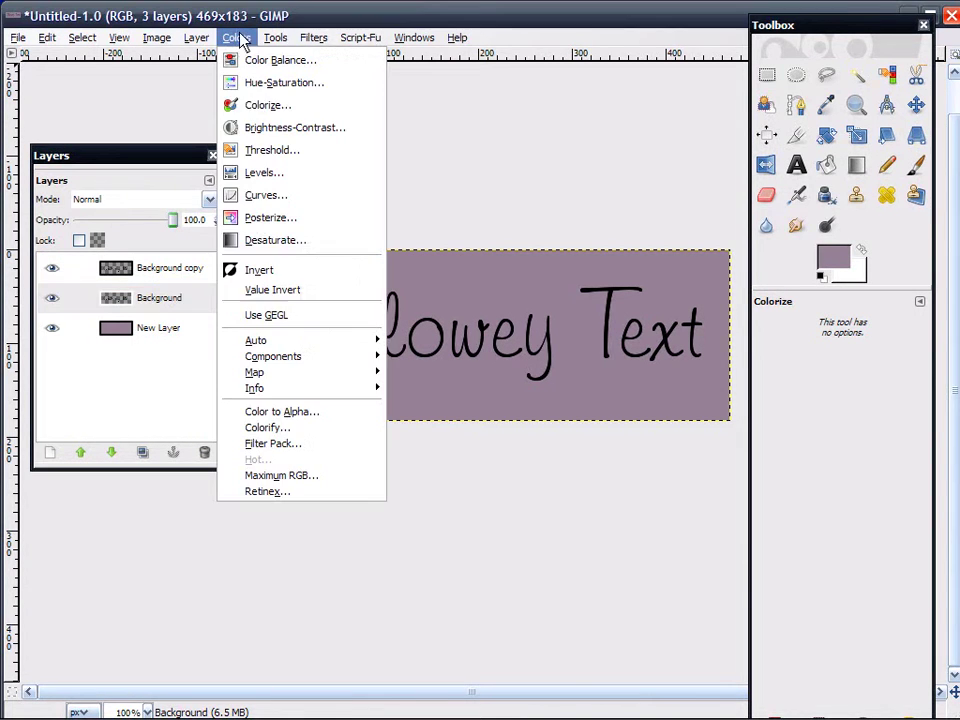
pyautogui.click(278, 274)
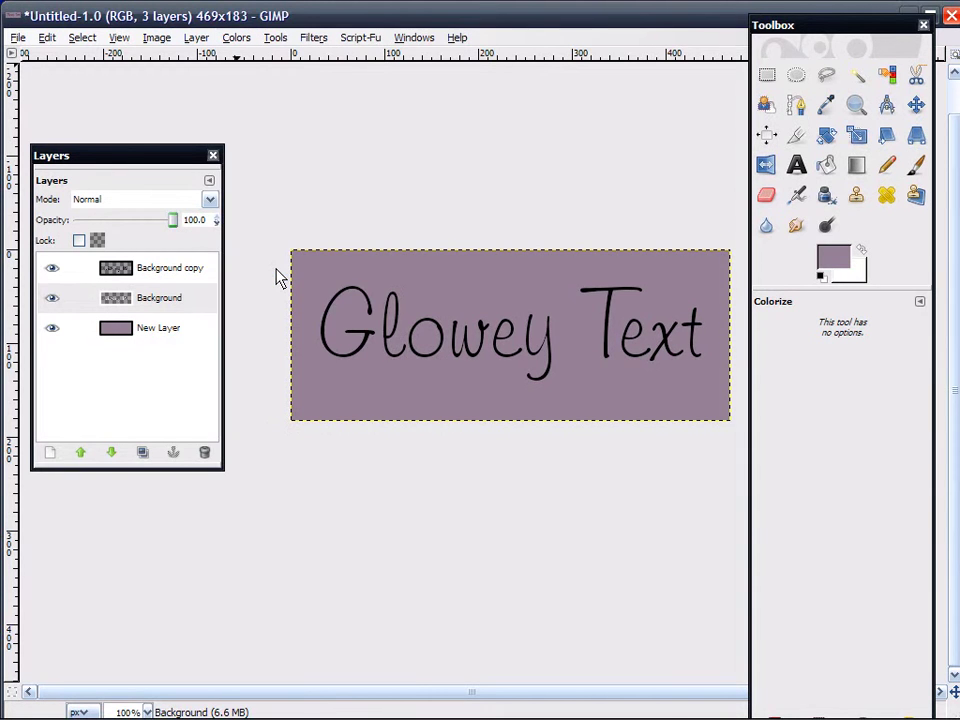
pyautogui.click(52, 268)
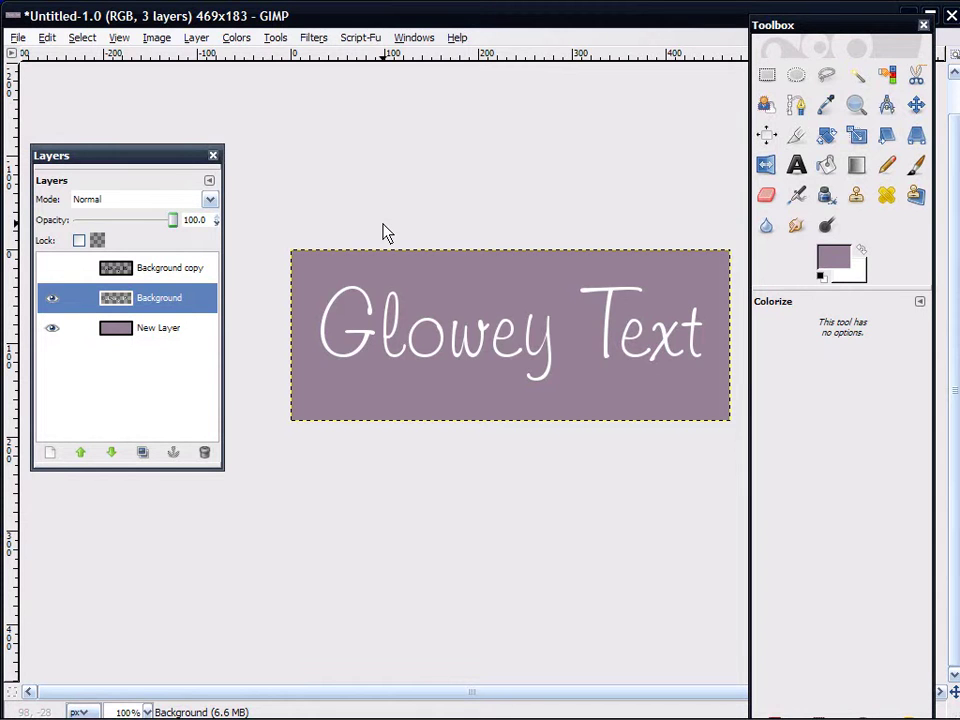
# Colorize the Background layer with saturation 0 and lightness 100.
pyautogui.click(233, 40)
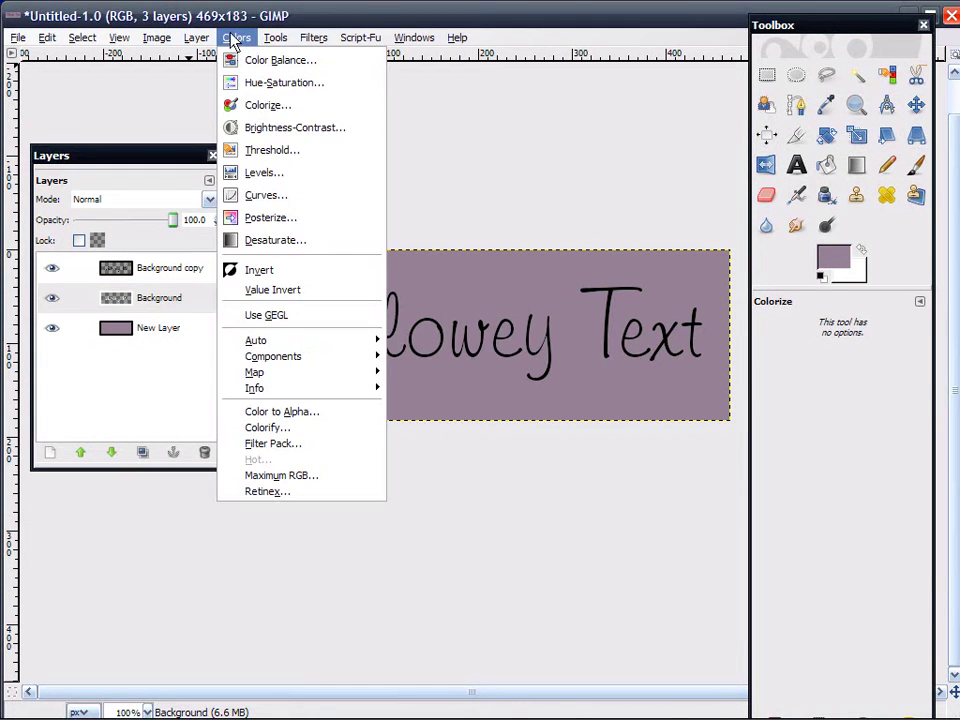
pyautogui.click(250, 108)
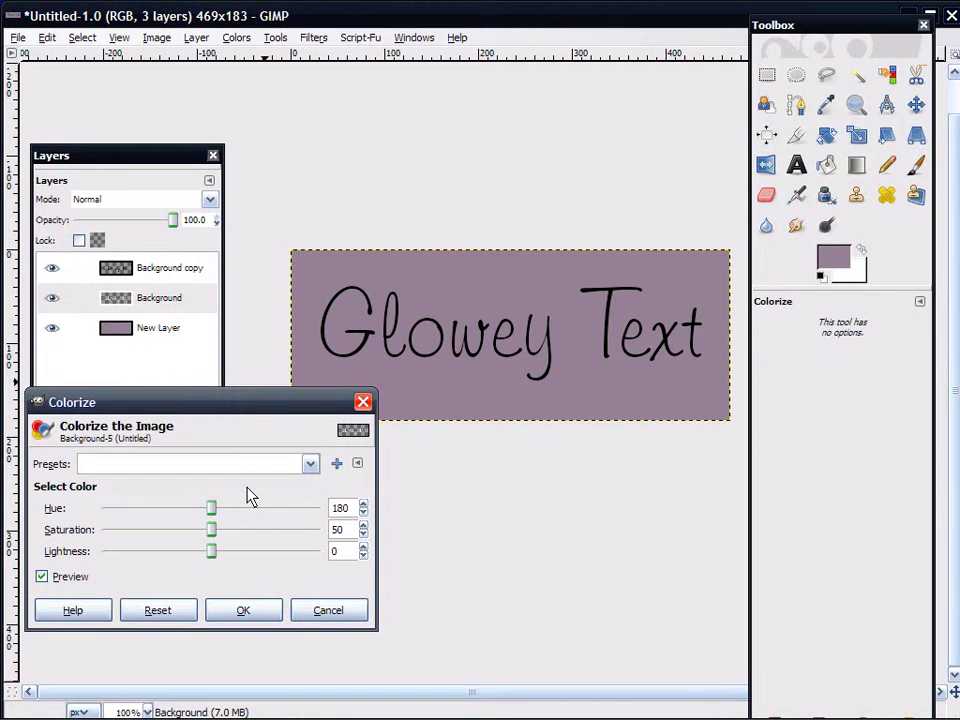
pyautogui.moveTo(214, 535); pyautogui.dragTo(105, 536)
pyautogui.moveTo(212, 553); pyautogui.dragTo(386, 568)
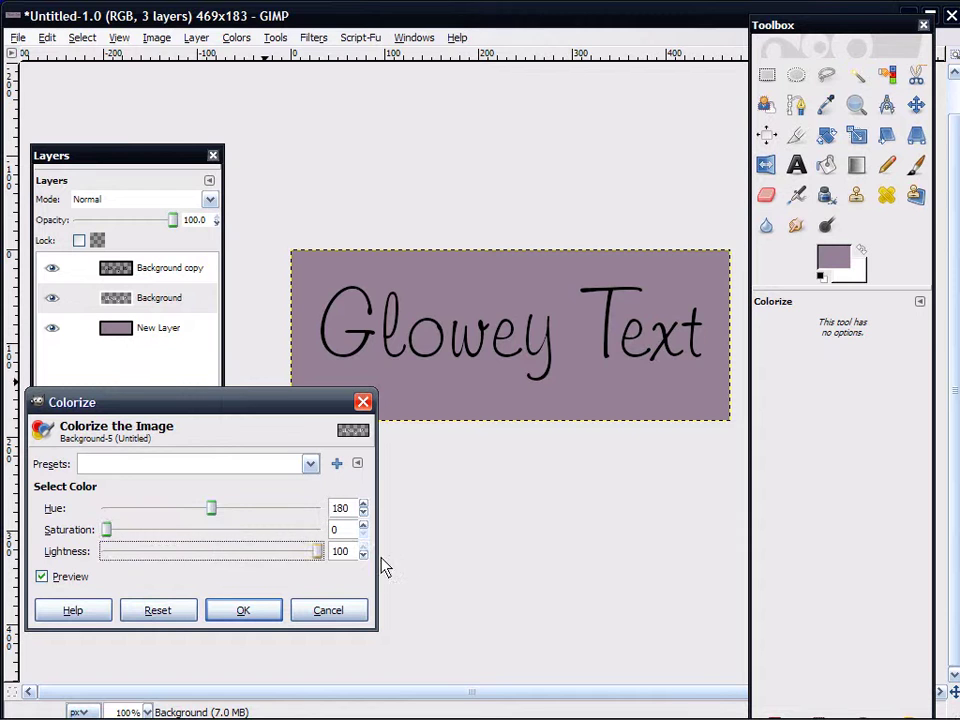
pyautogui.click(244, 611)
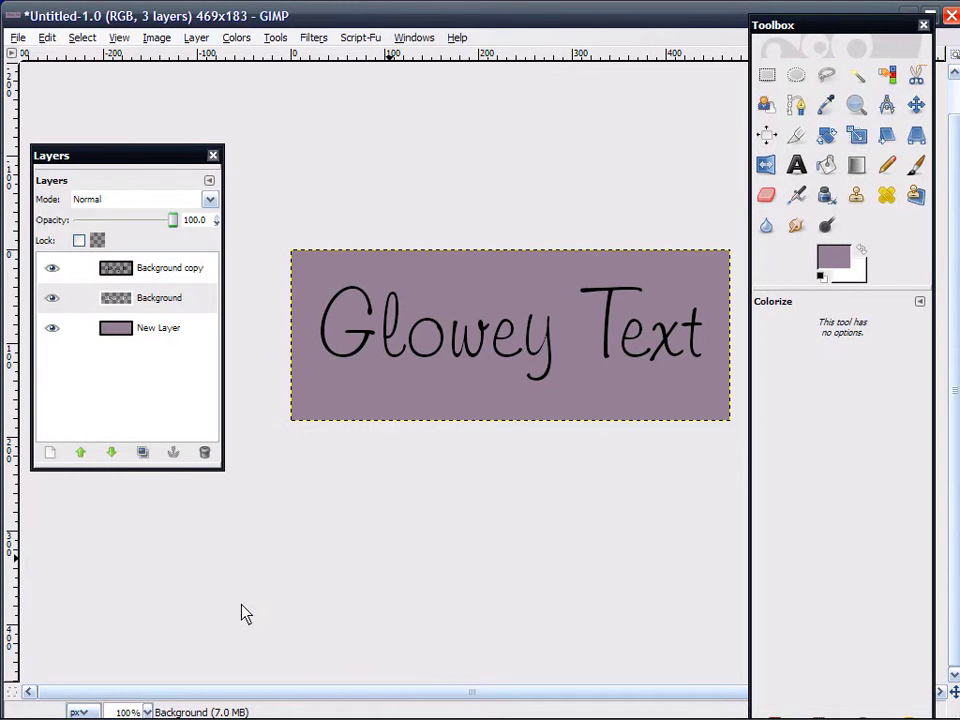
# Hide the Background copy layer and apply a Gaussian Blur with a 6 px radius to the Background layer.
pyautogui.click(64, 274)
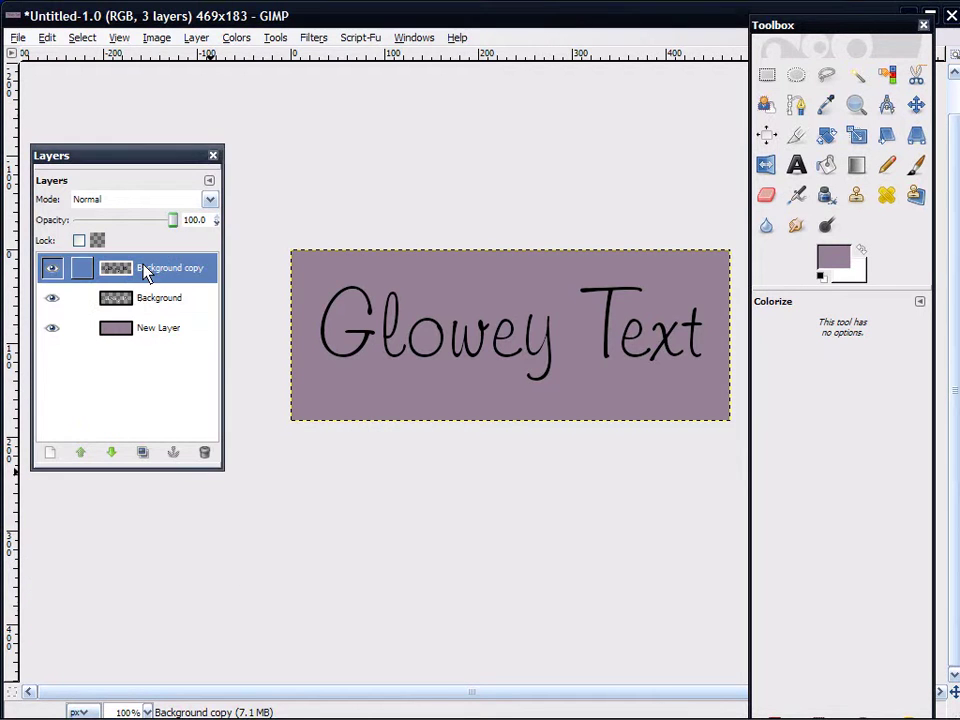
pyautogui.click(55, 269)
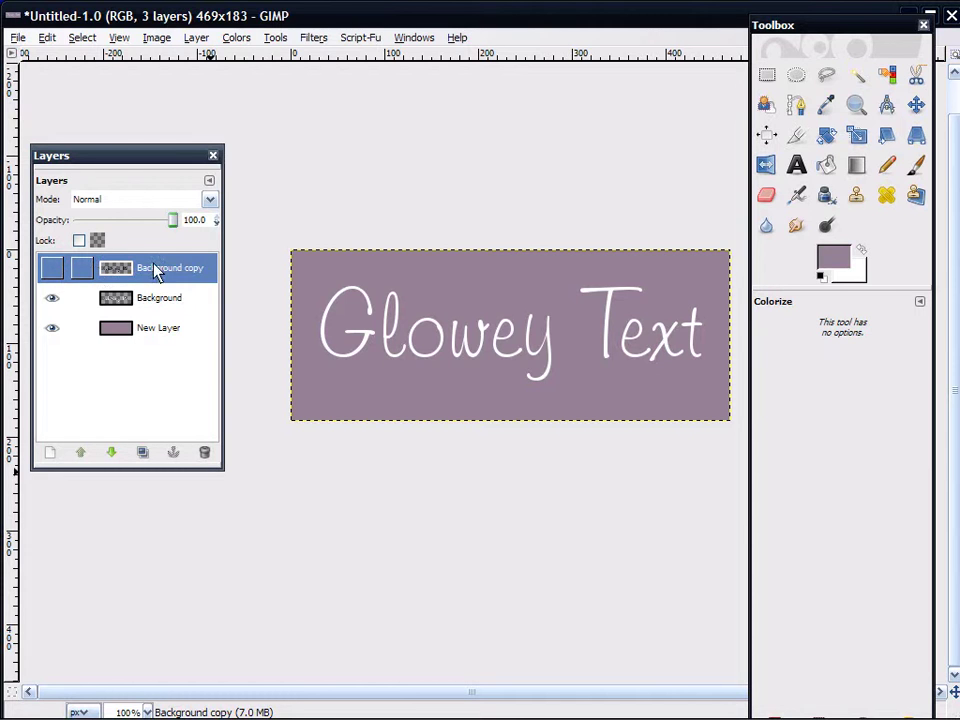
pyautogui.click(162, 302)
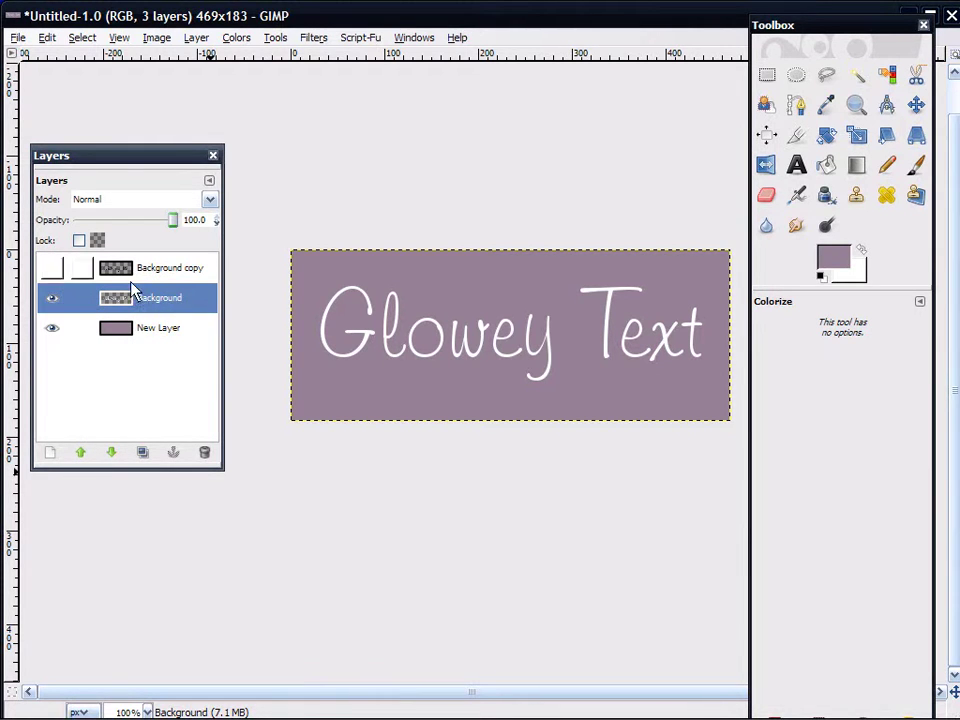
pyautogui.click(314, 37)
pyautogui.moveTo(355, 133)
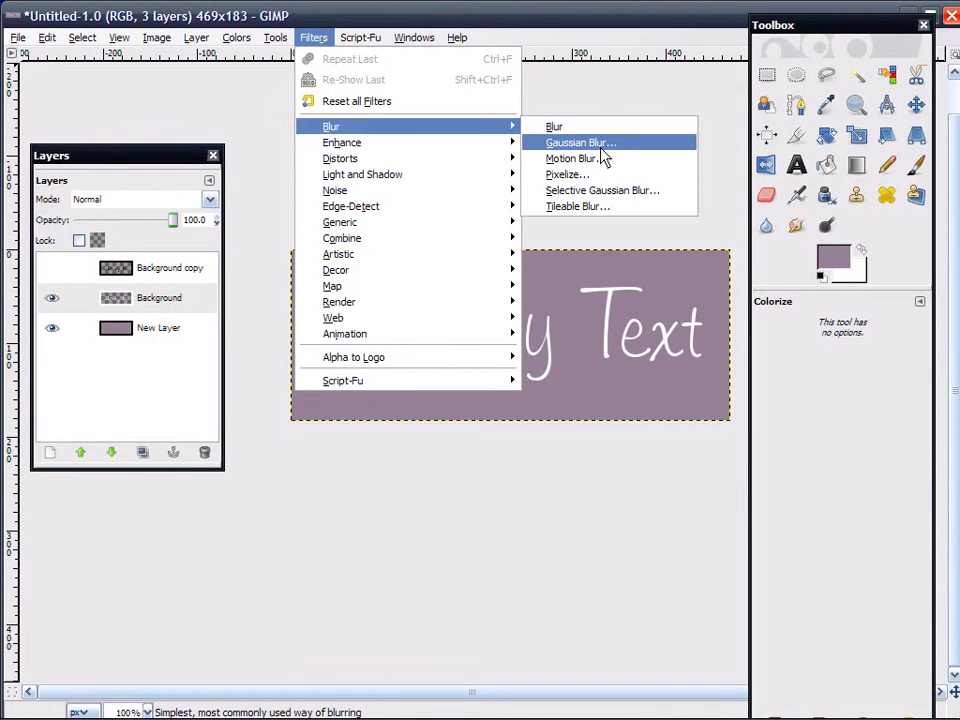
pyautogui.press('Escape')
pyautogui.press('Escape')
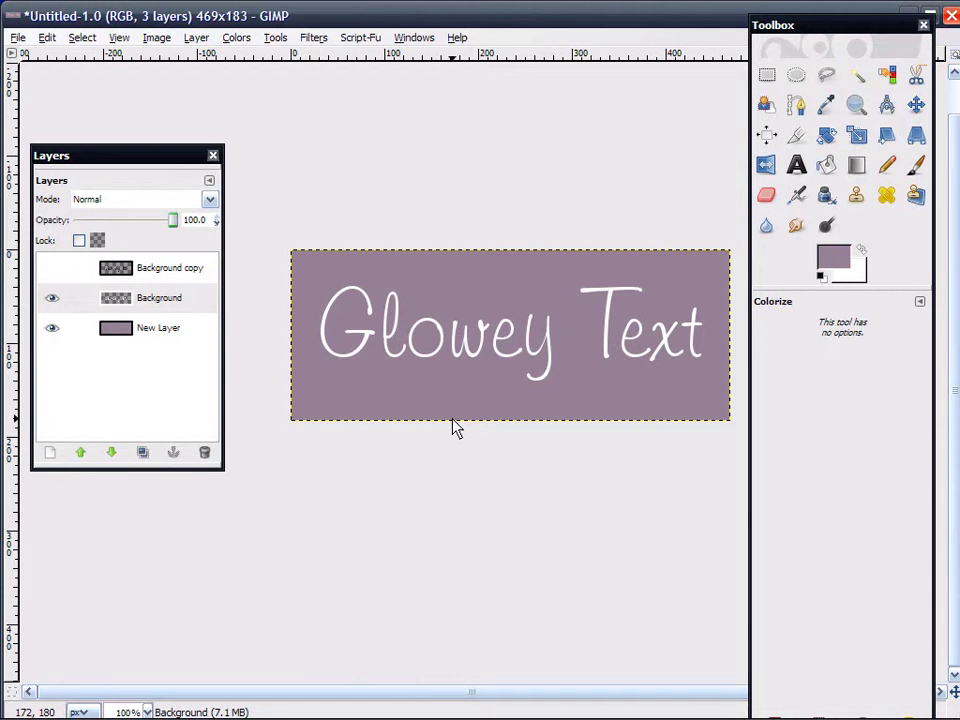
pyautogui.hotkey('shift', 'ctrl', 'f')
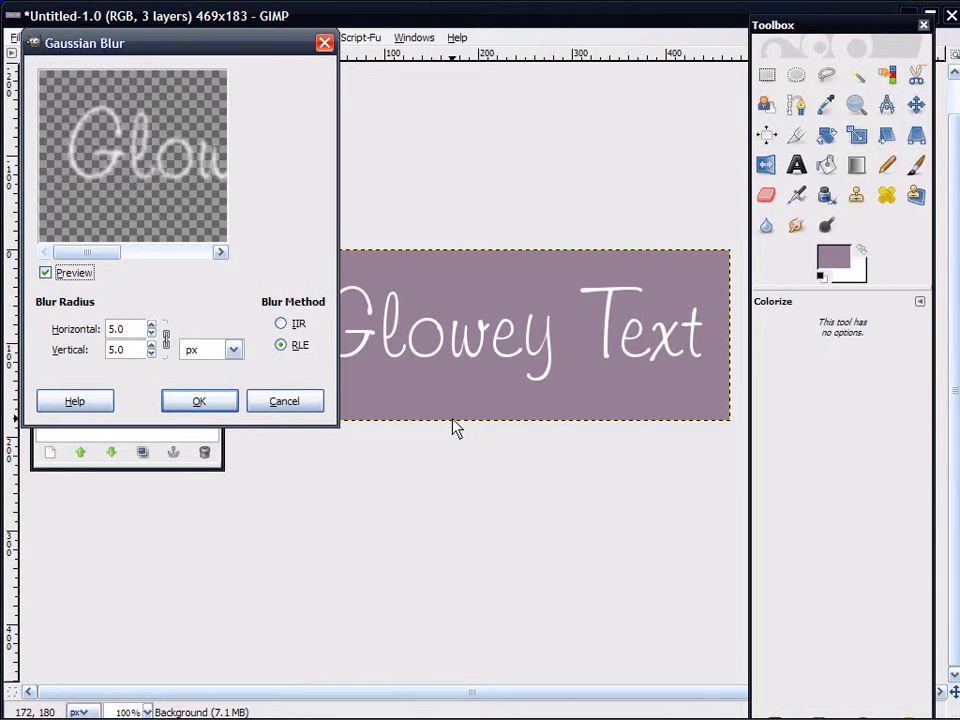
pyautogui.click(151, 325)
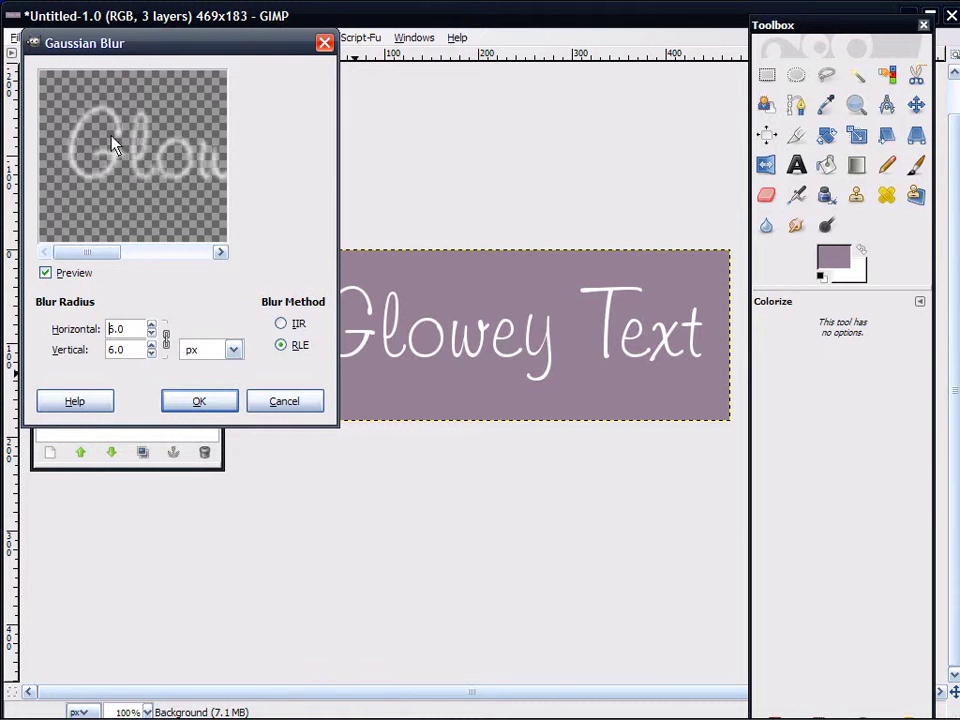
pyautogui.click(195, 401)
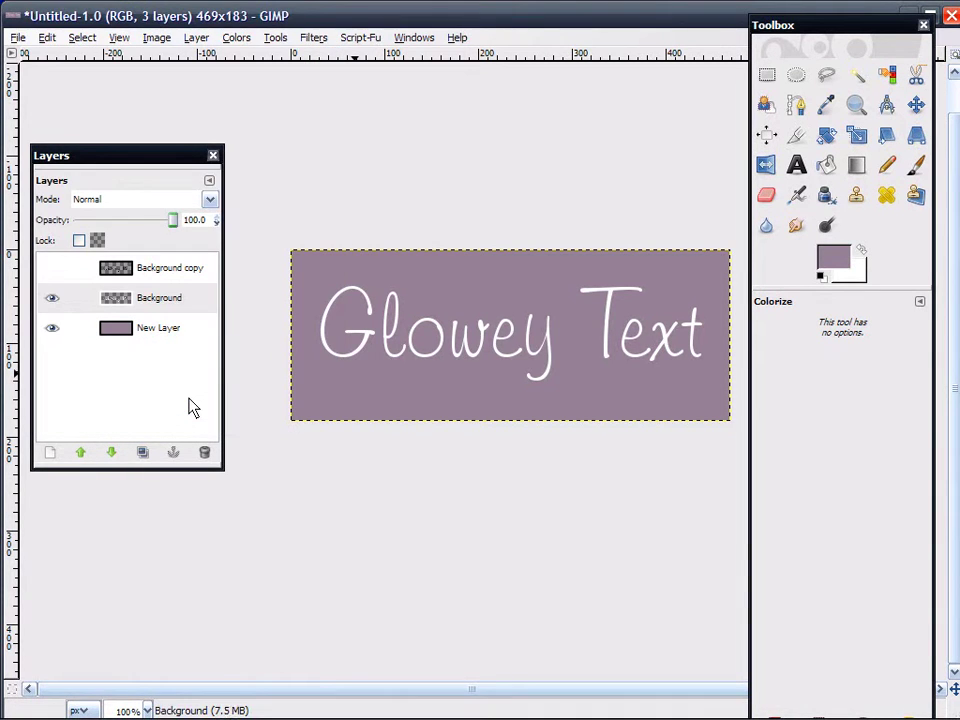
# Show the Background copy layer and colorize it with saturation 0 and lightness 75.
pyautogui.click(184, 272)
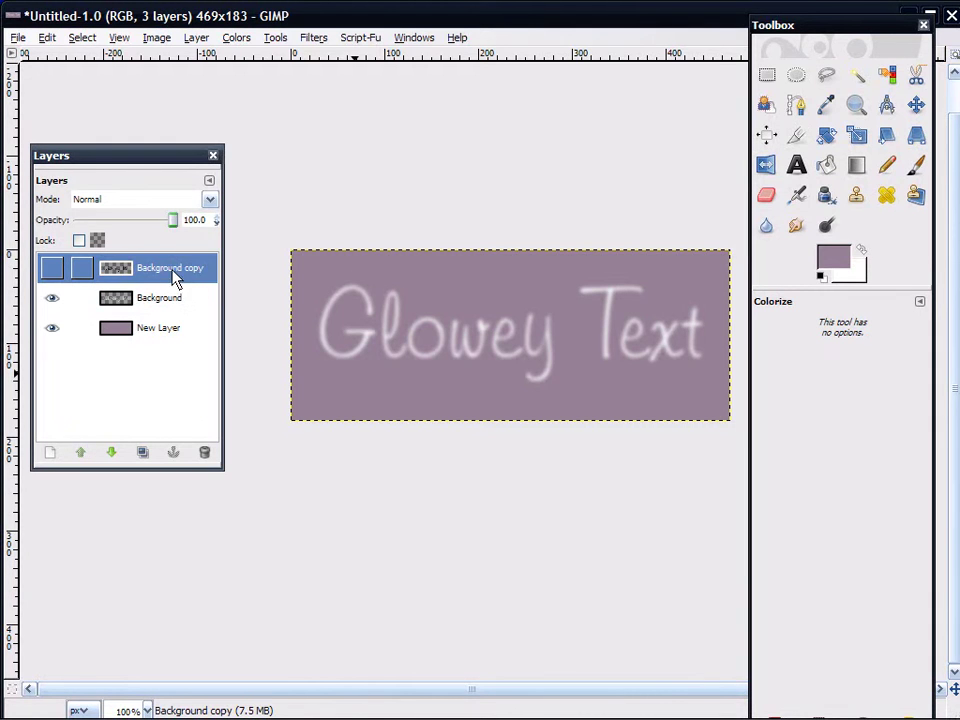
pyautogui.click(53, 267)
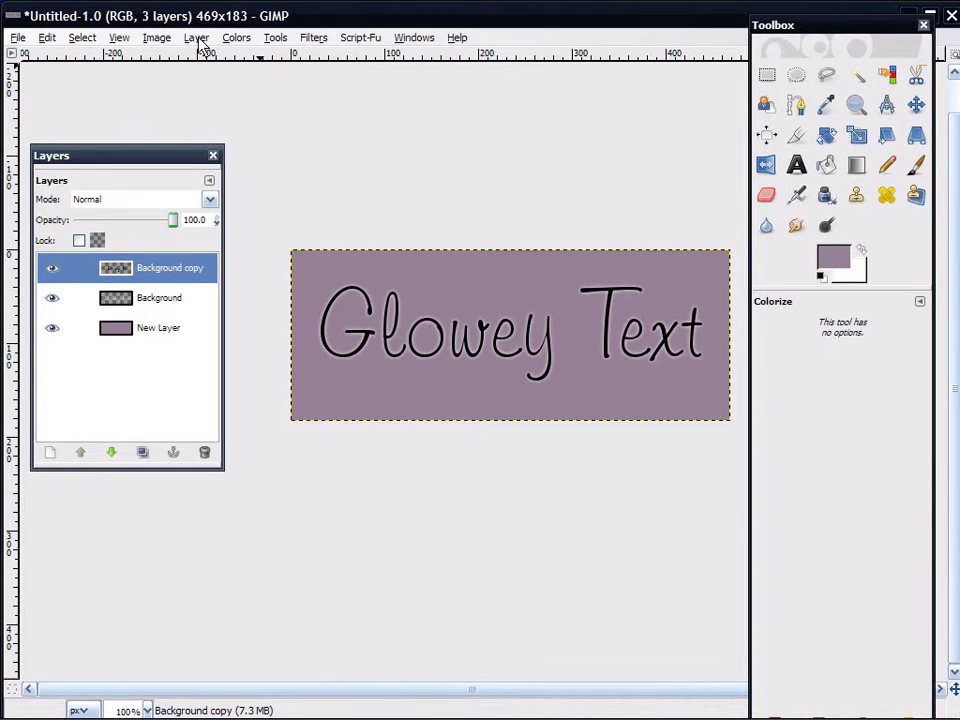
pyautogui.click(236, 37)
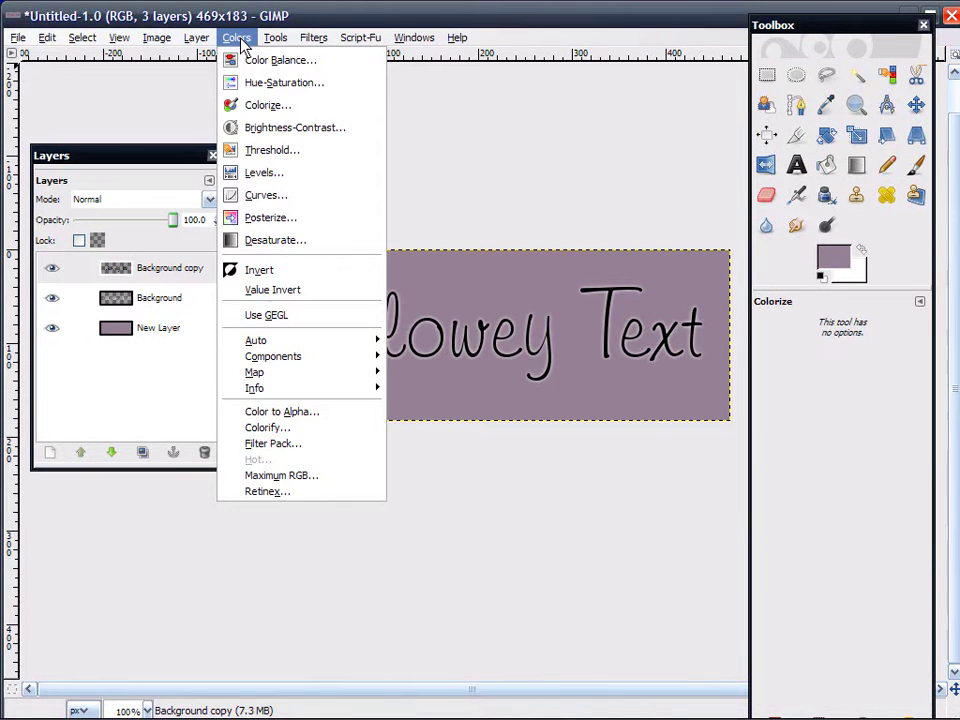
pyautogui.click(250, 108)
pyautogui.moveTo(214, 536); pyautogui.dragTo(102, 530)
pyautogui.click(211, 551)
pyautogui.moveTo(212, 552); pyautogui.dragTo(294, 564)
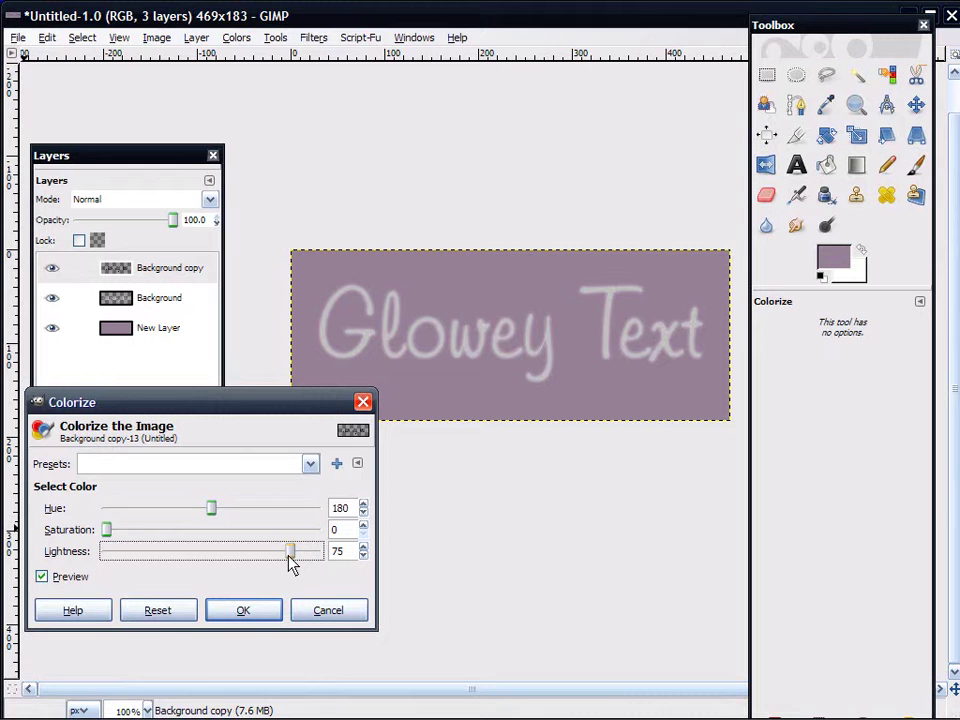
pyautogui.click(276, 617)
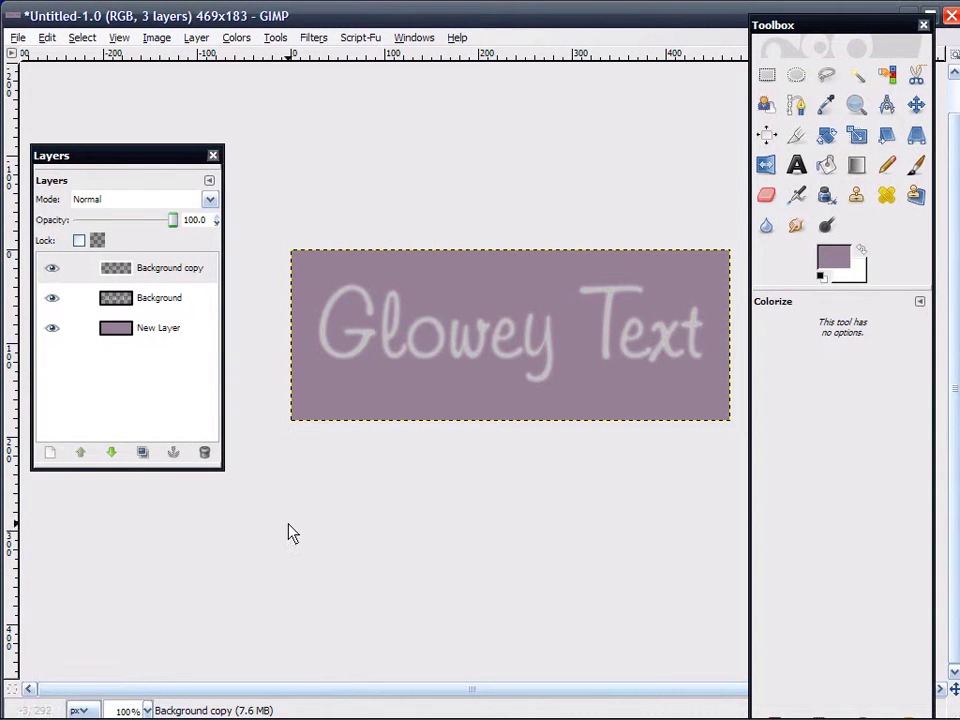
# Apply a Bump Map to the Background copy layer, using the Background layer as the map and an elevation of 34.70.
pyautogui.click(173, 266)
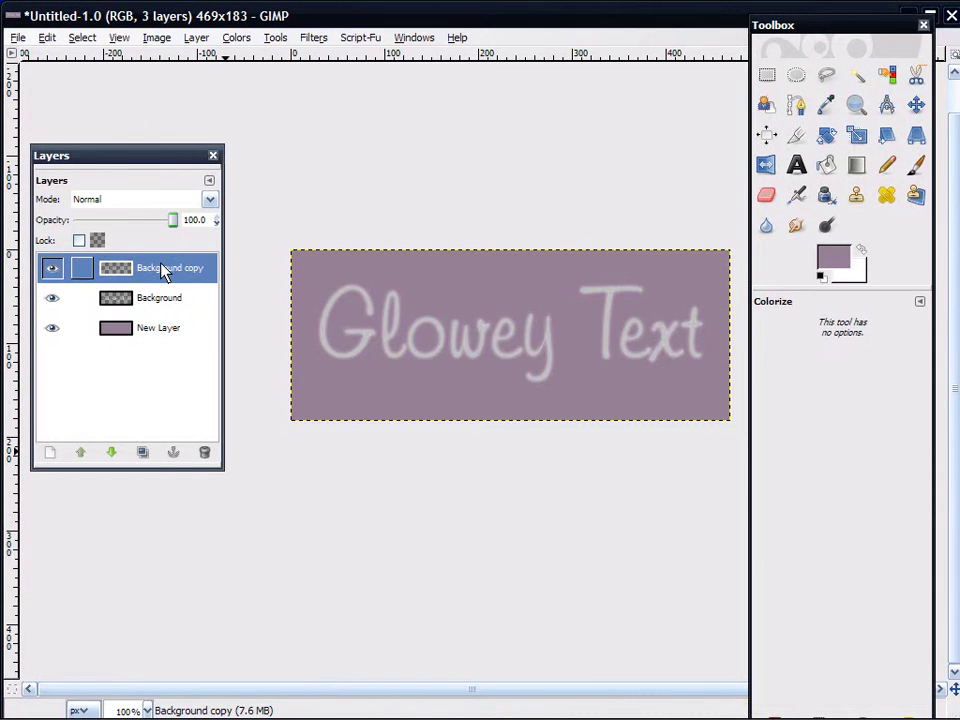
pyautogui.click(312, 38)
pyautogui.moveTo(400, 304)
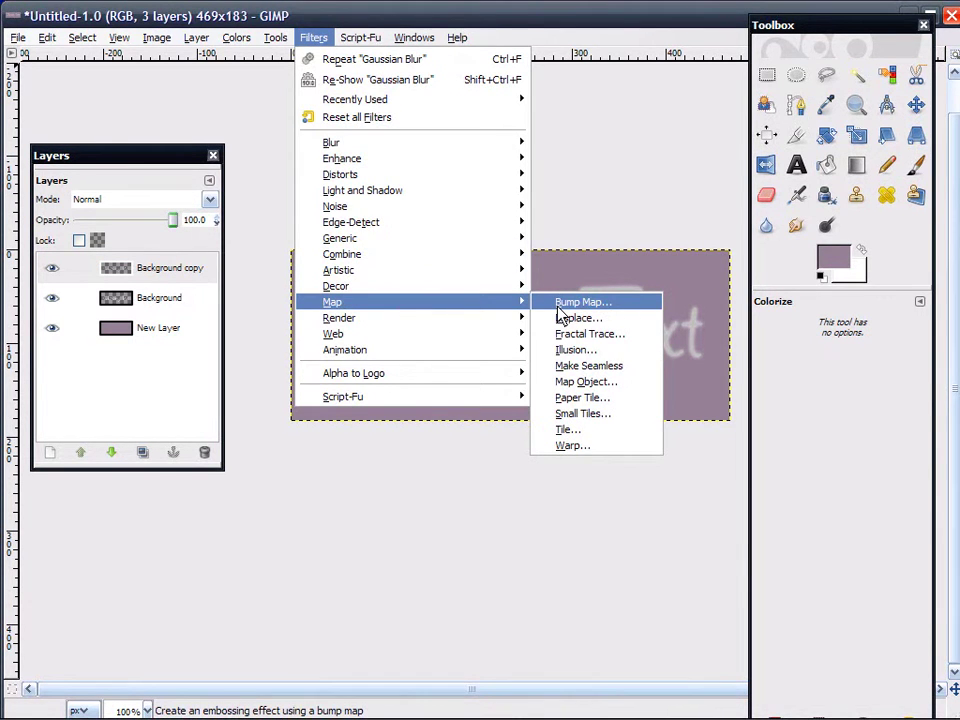
pyautogui.press('Escape')
pyautogui.press('Escape')
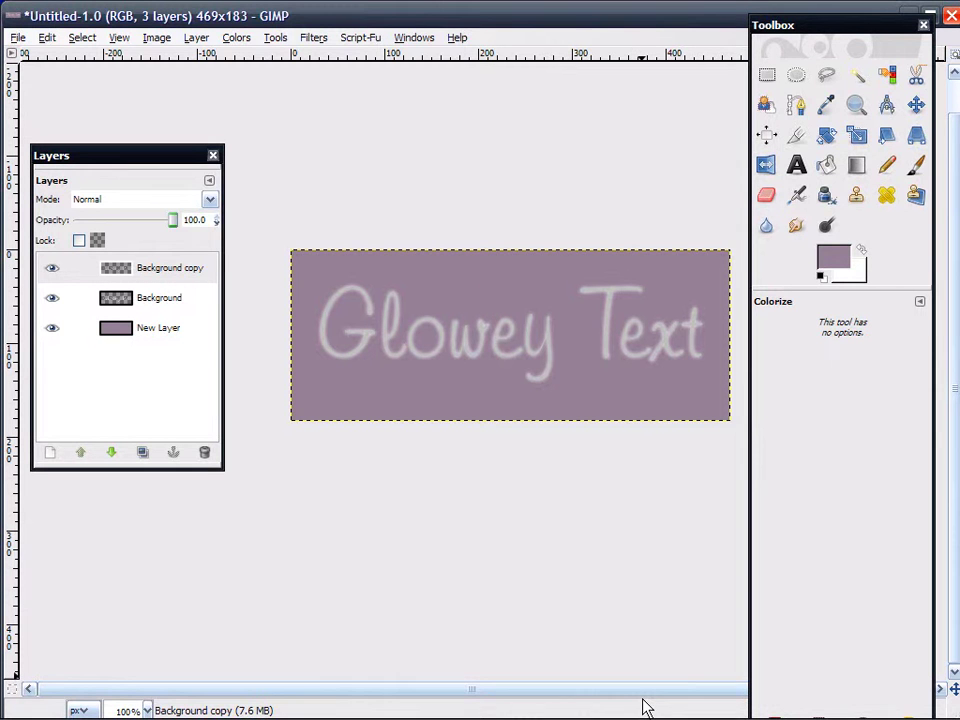
pyautogui.hotkey('ctrl', 'shift', 'f')
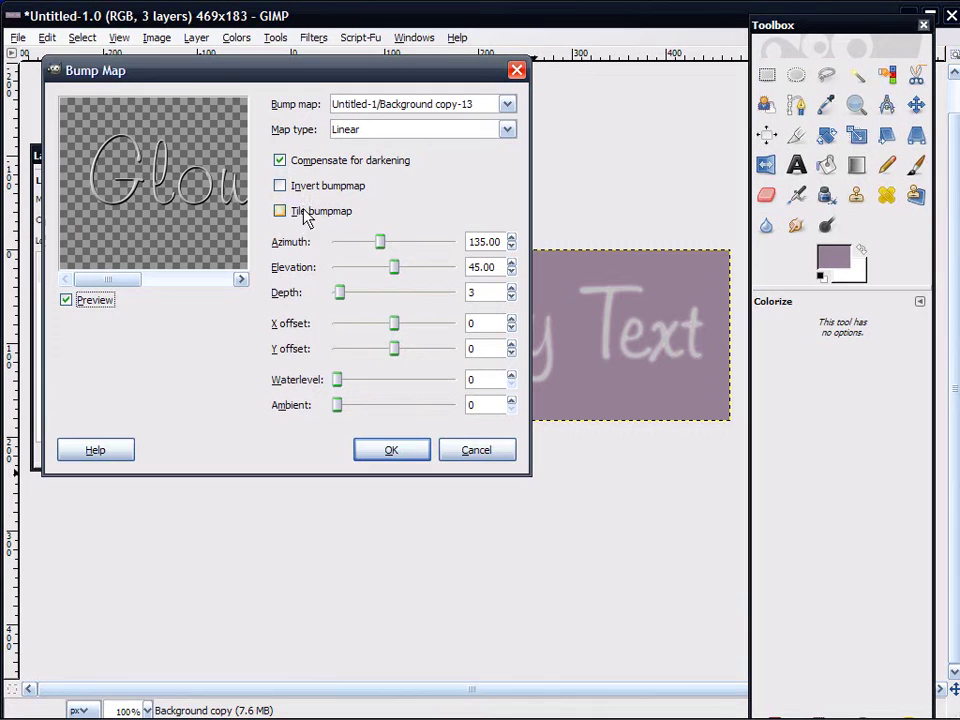
pyautogui.click(372, 104)
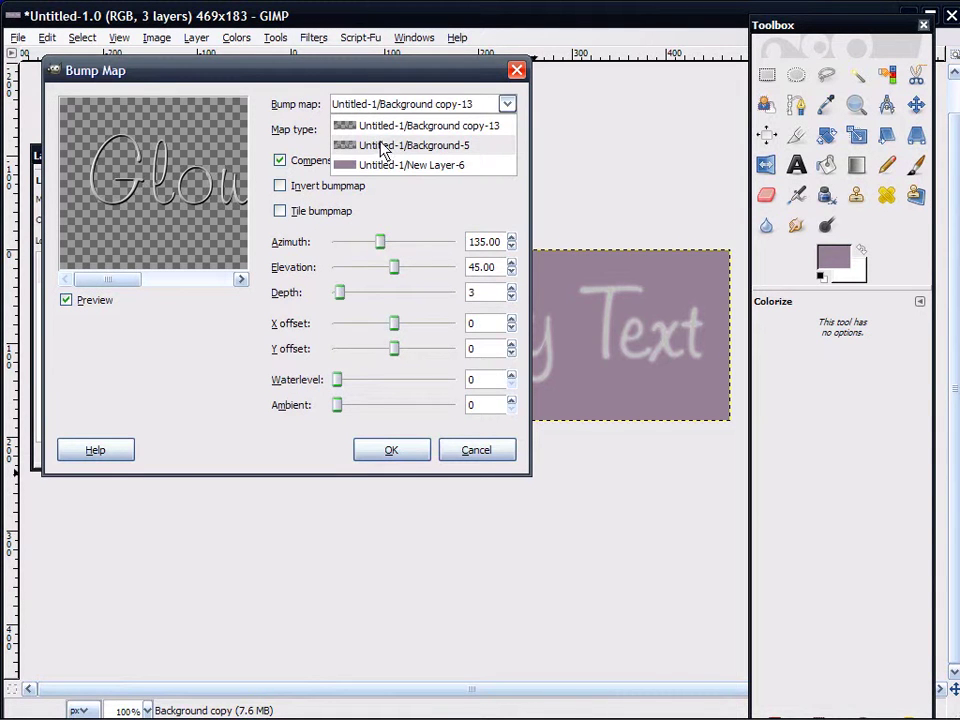
pyautogui.click(370, 145)
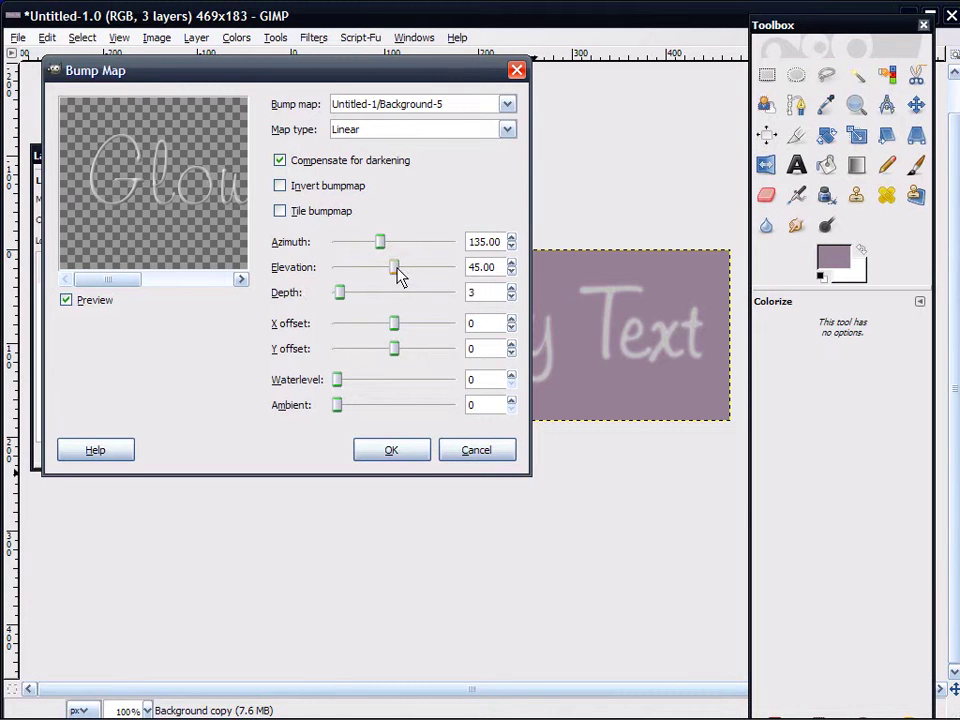
pyautogui.moveTo(396, 272)
pyautogui.mouseDown()
pyautogui.moveTo(366, 272)
pyautogui.moveTo(434, 270)
pyautogui.moveTo(387, 275)
pyautogui.mouseUp()
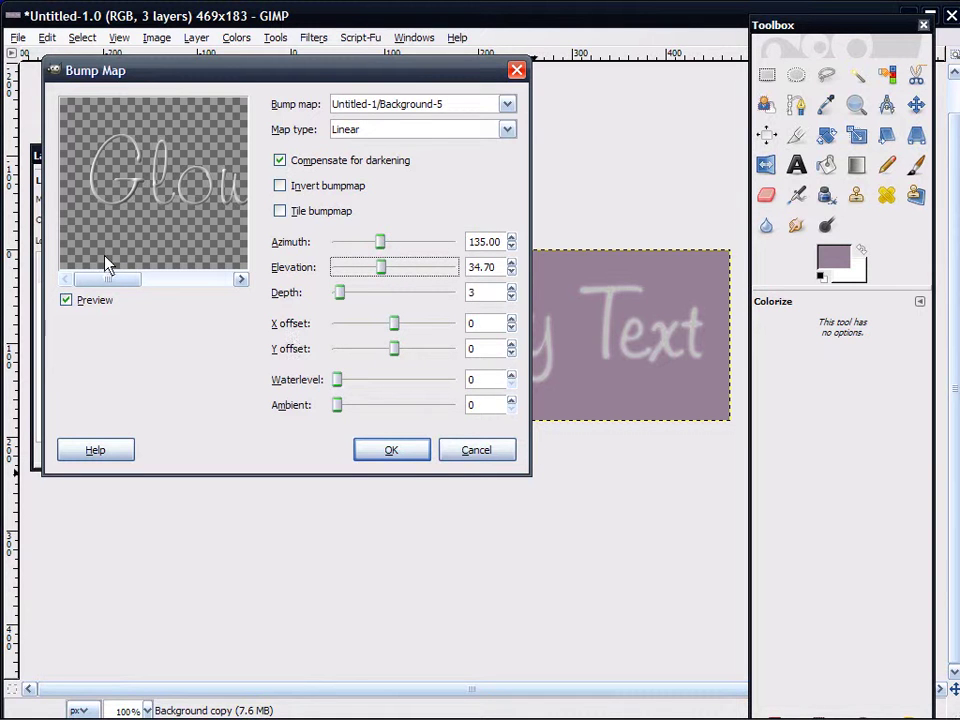
pyautogui.moveTo(107, 280); pyautogui.dragTo(205, 287)
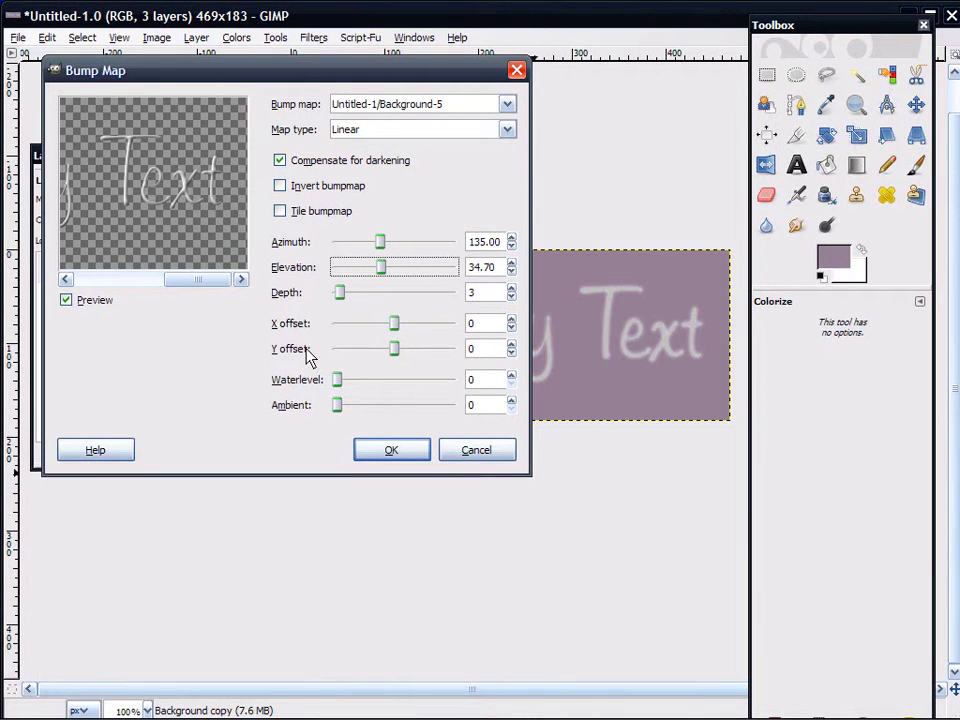
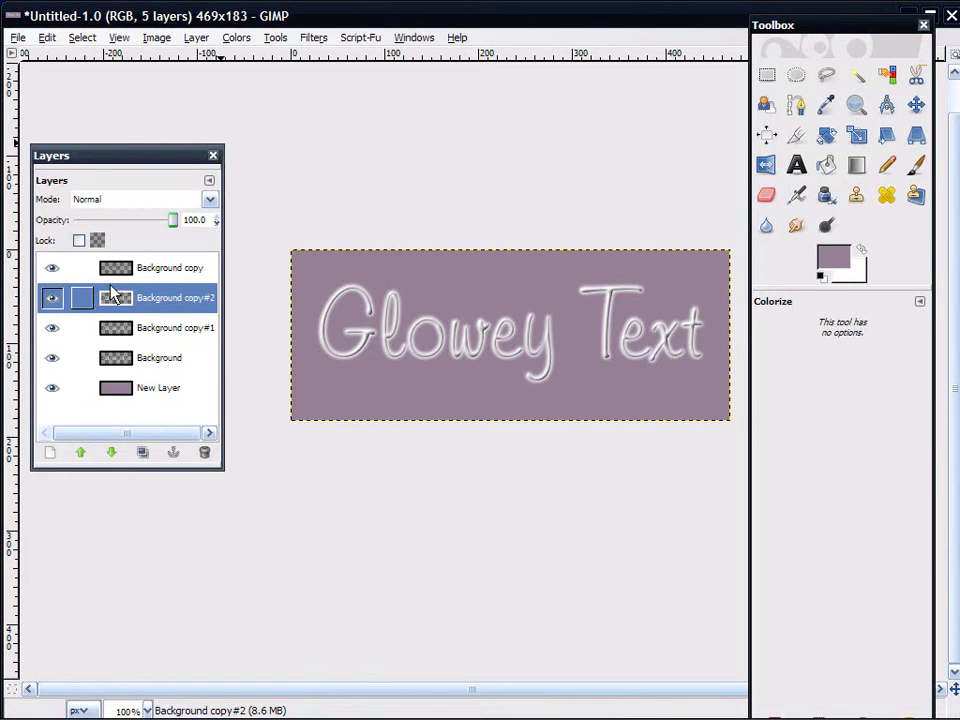
# Merge the Background copy#2 and Background copy#1 layers down into the Background layer, and toggle its visibility to check the glow.
pyautogui.rightClick(180, 307)
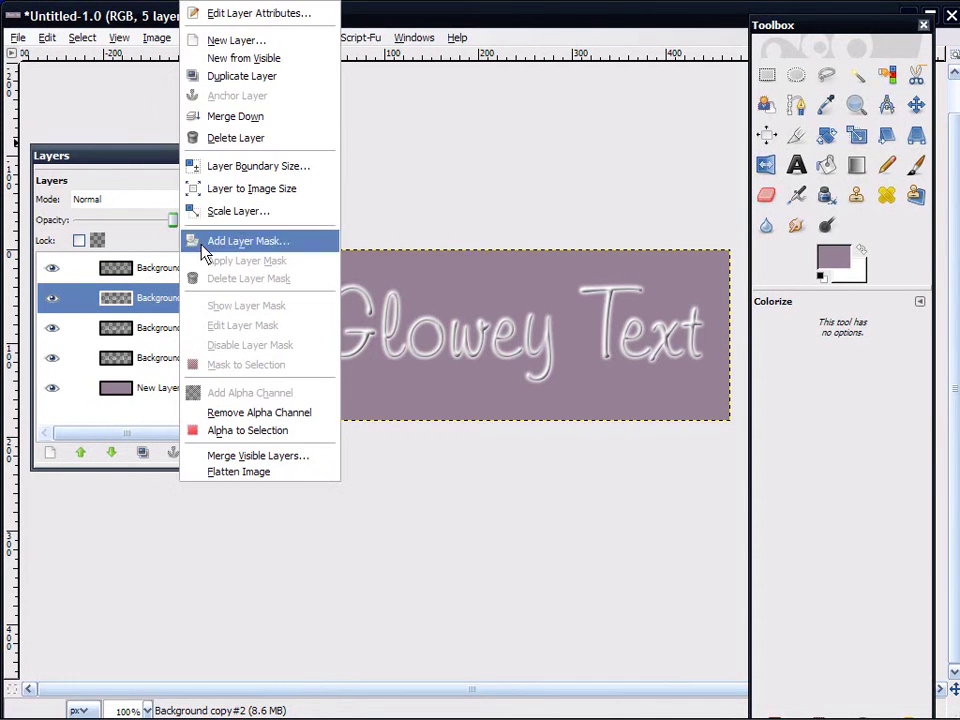
pyautogui.click(232, 117)
pyautogui.rightClick(171, 300)
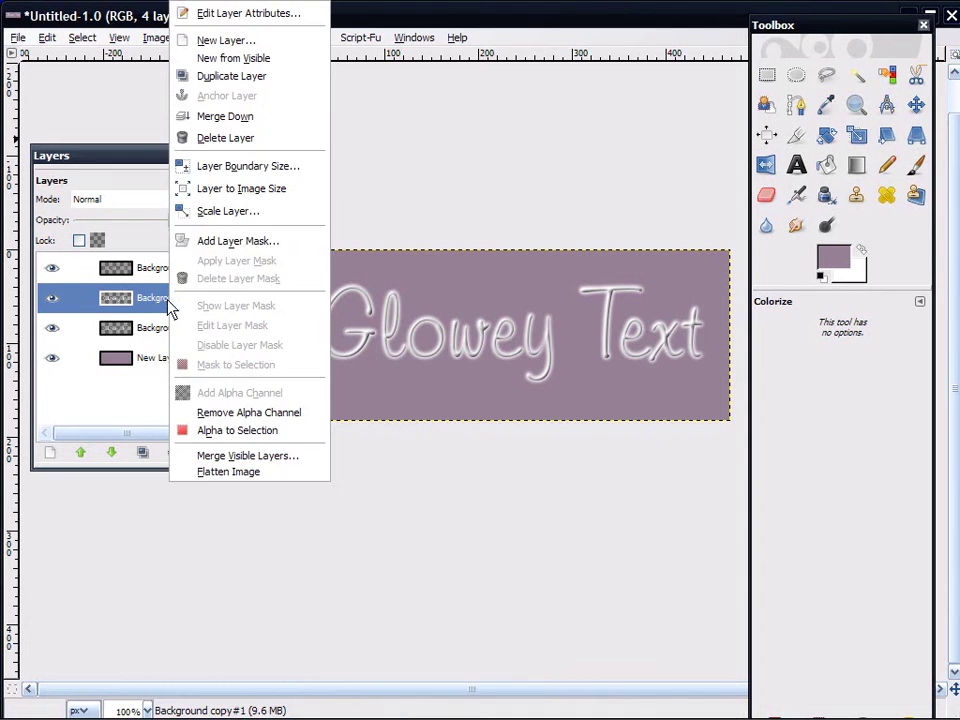
pyautogui.click(240, 117)
pyautogui.click(51, 300)
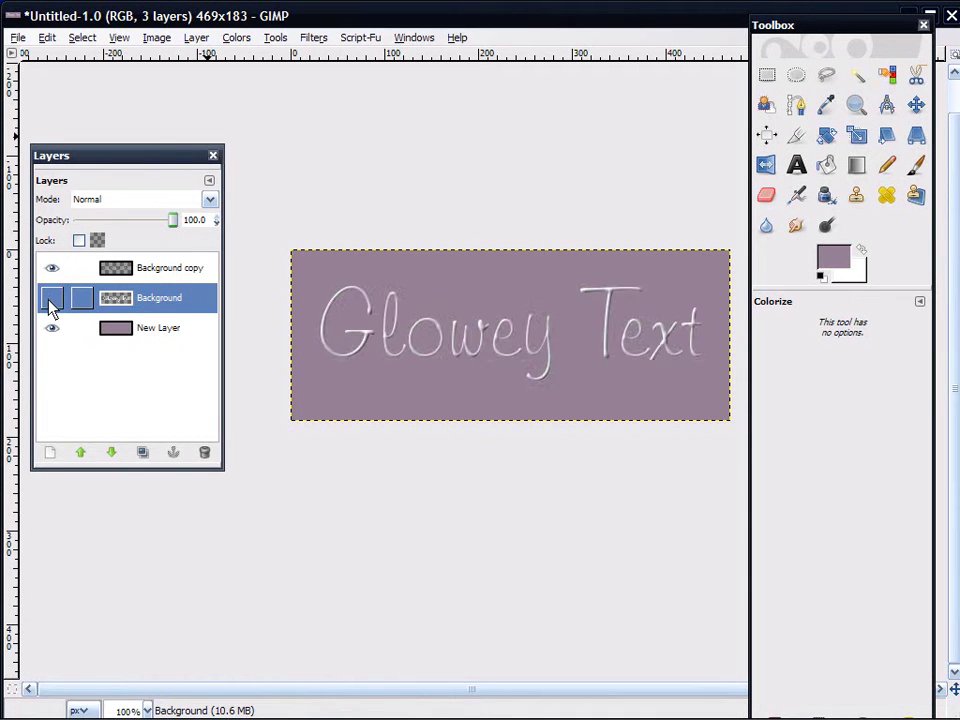
pyautogui.click(51, 302)
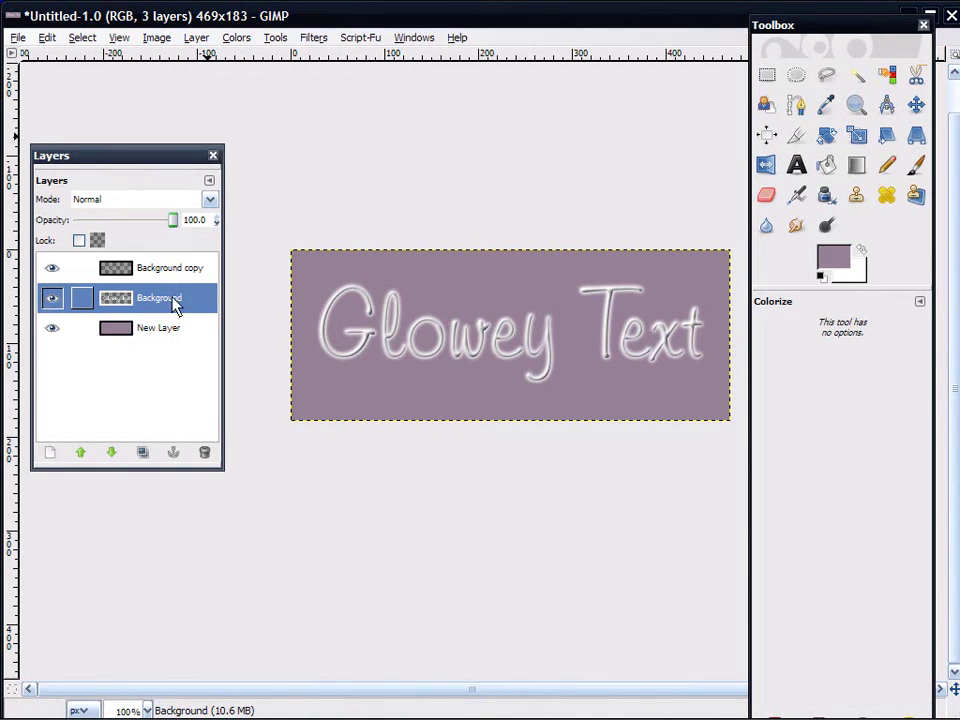
# Add a new 469 × 183 px layer with transparency fill above the Background copy layer.
pyautogui.click(180, 272)
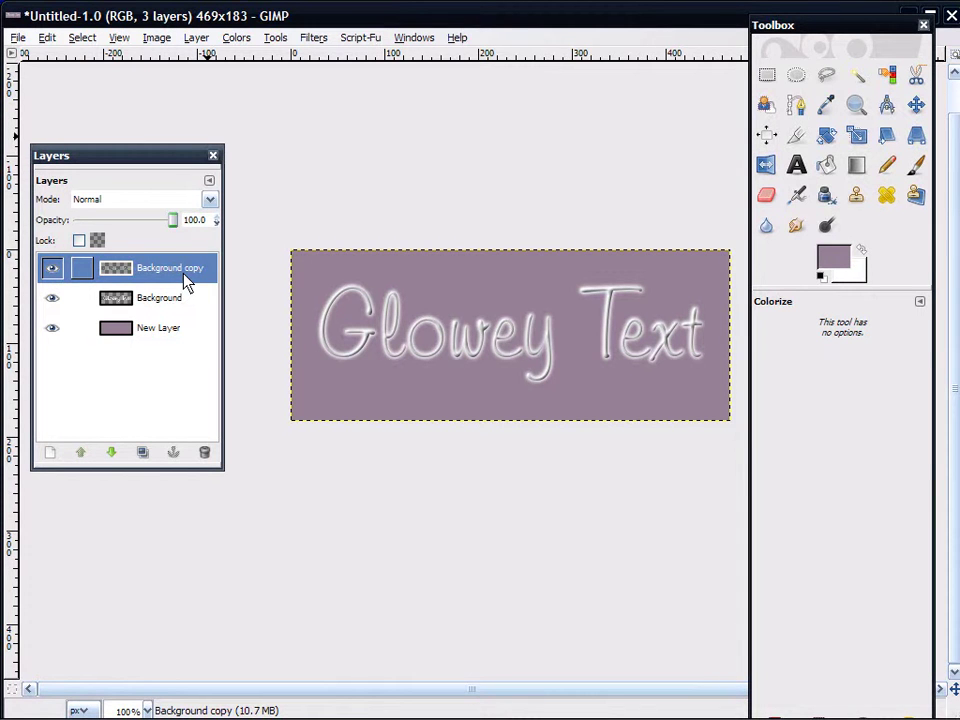
pyautogui.rightClick(187, 283)
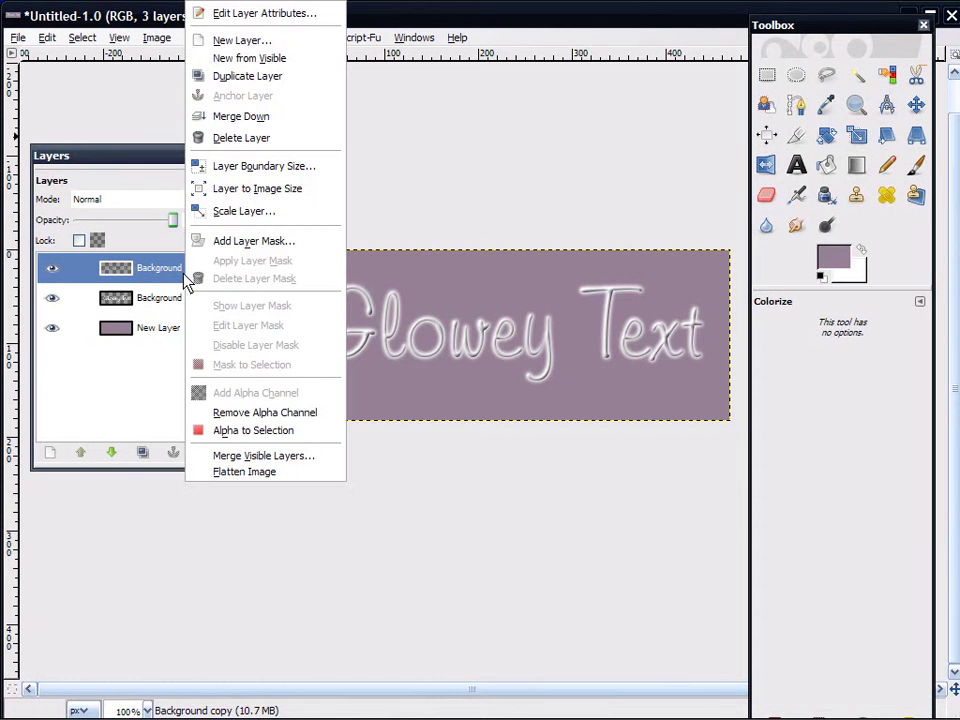
pyautogui.click(262, 40)
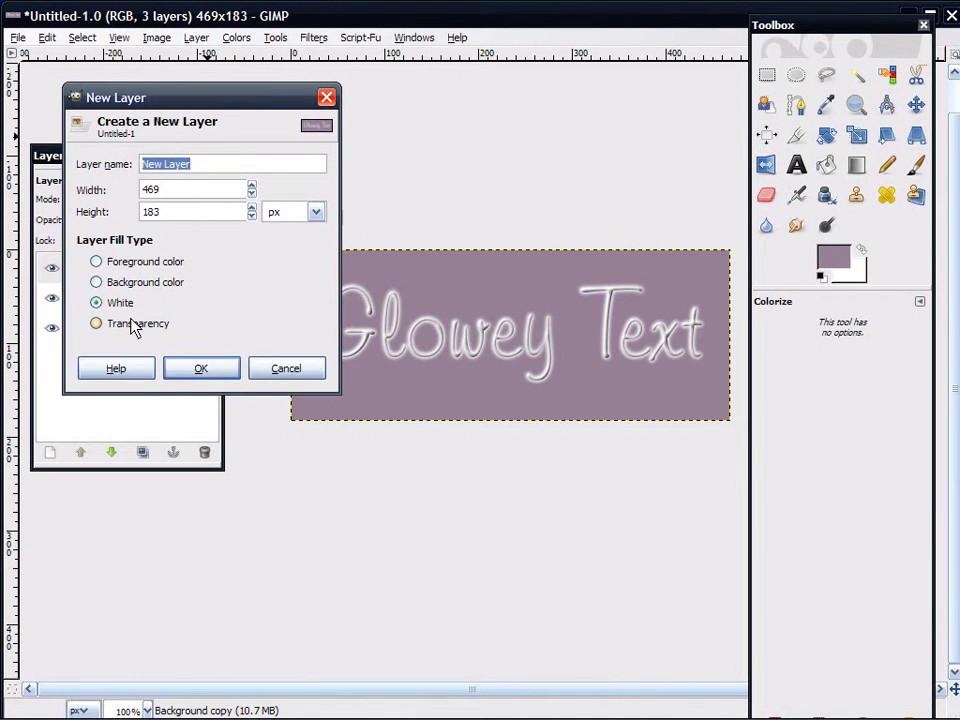
pyautogui.click(96, 324)
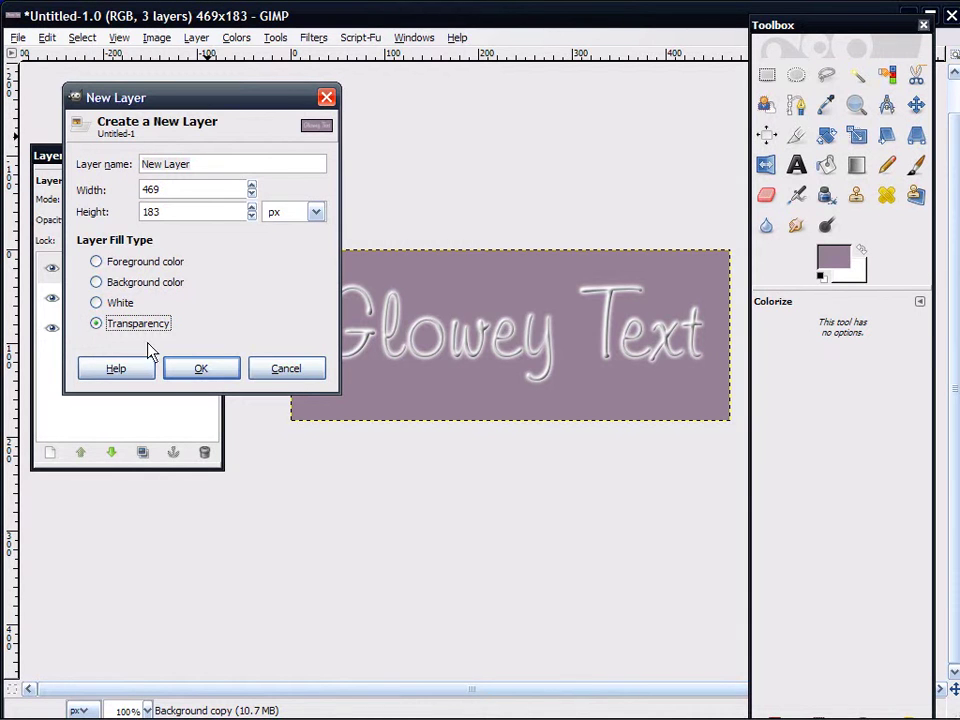
pyautogui.click(224, 377)
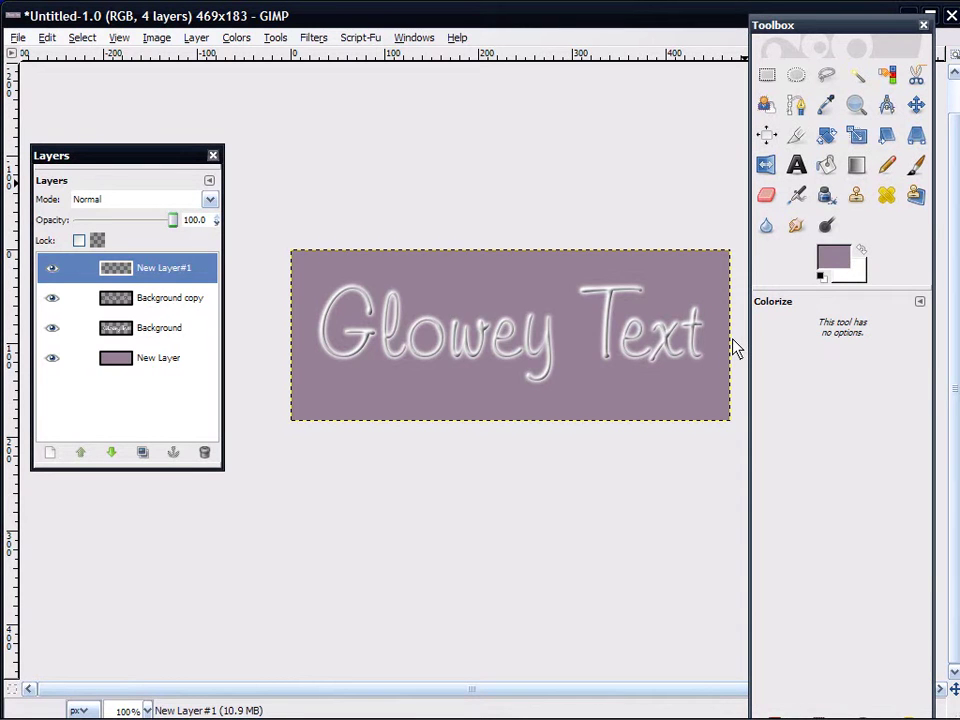
# Set the foreground color to pale yellow efeeb7 and bucket-fill the new top layer with it.
pyautogui.click(833, 258)
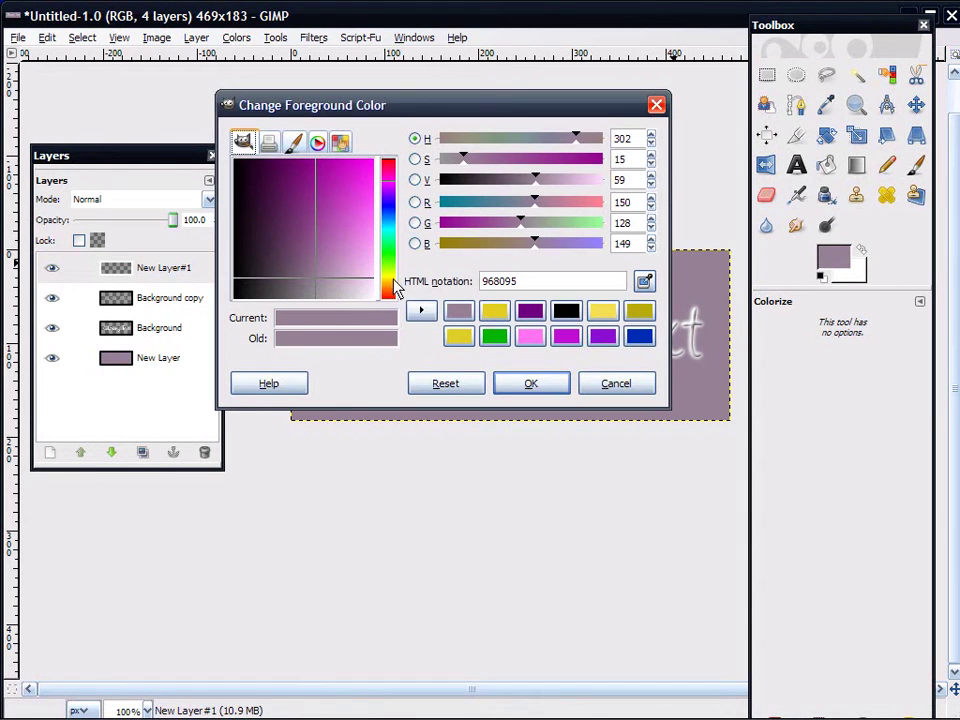
pyautogui.moveTo(390, 280); pyautogui.dragTo(366, 268)
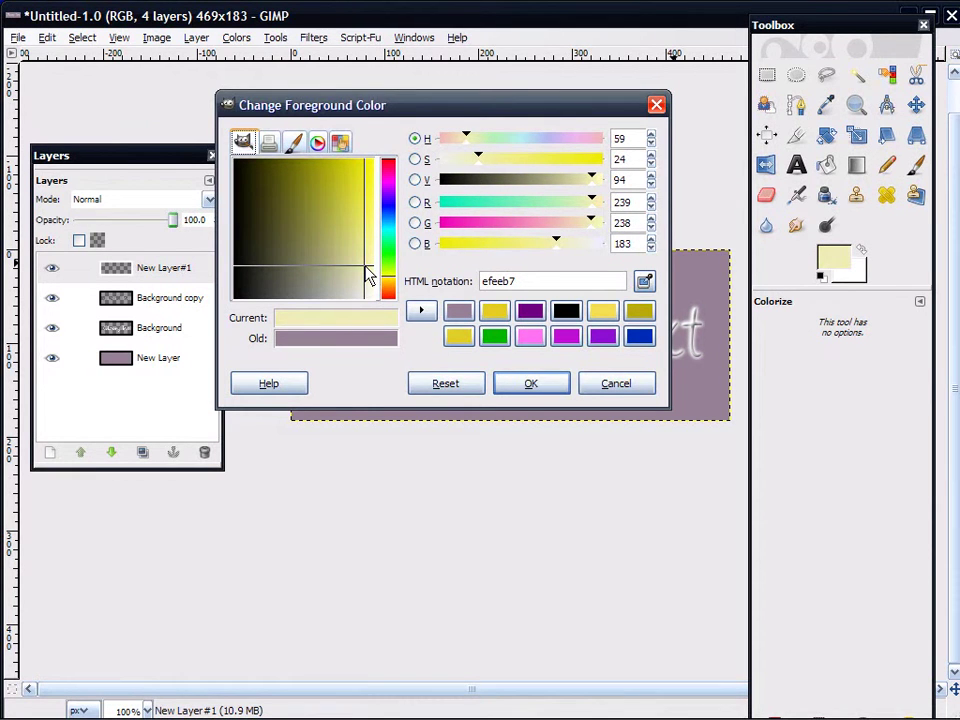
pyautogui.click(544, 386)
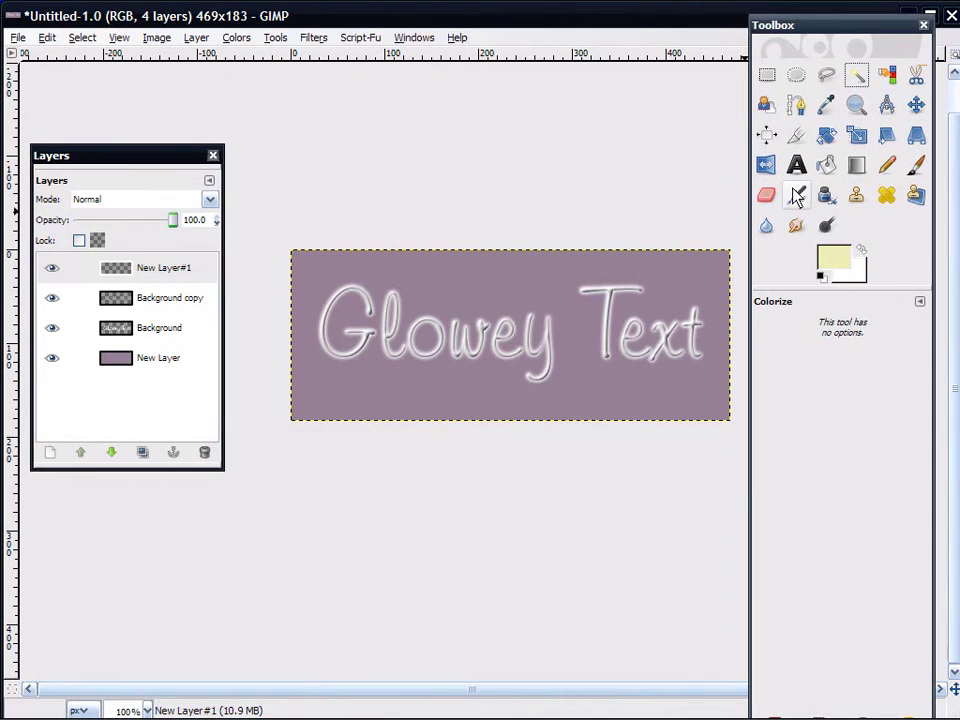
pyautogui.click(826, 168)
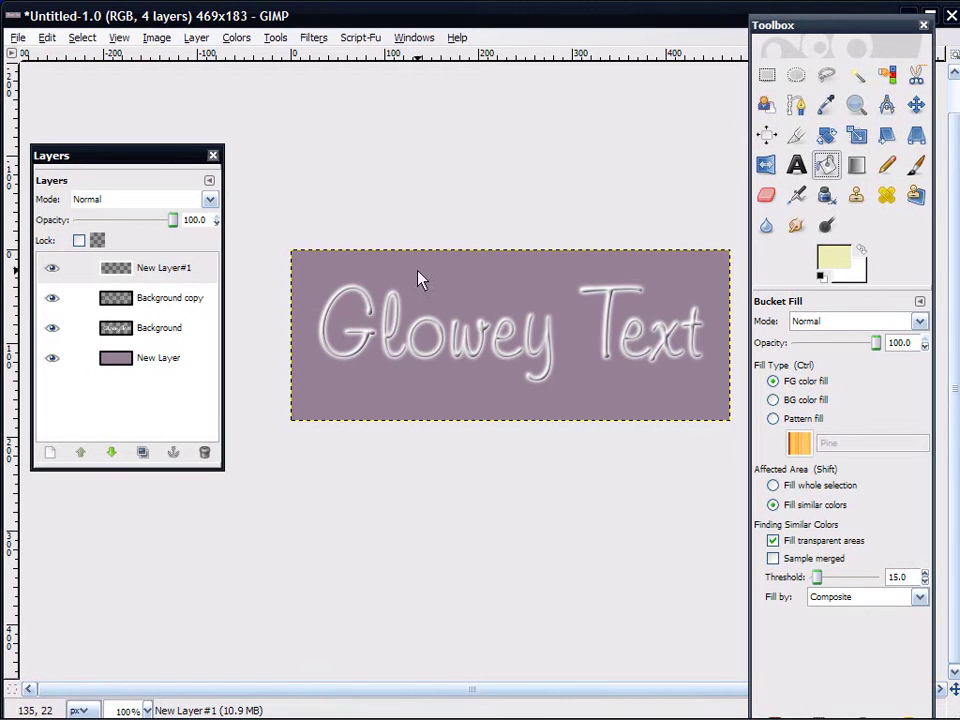
pyautogui.click(499, 285)
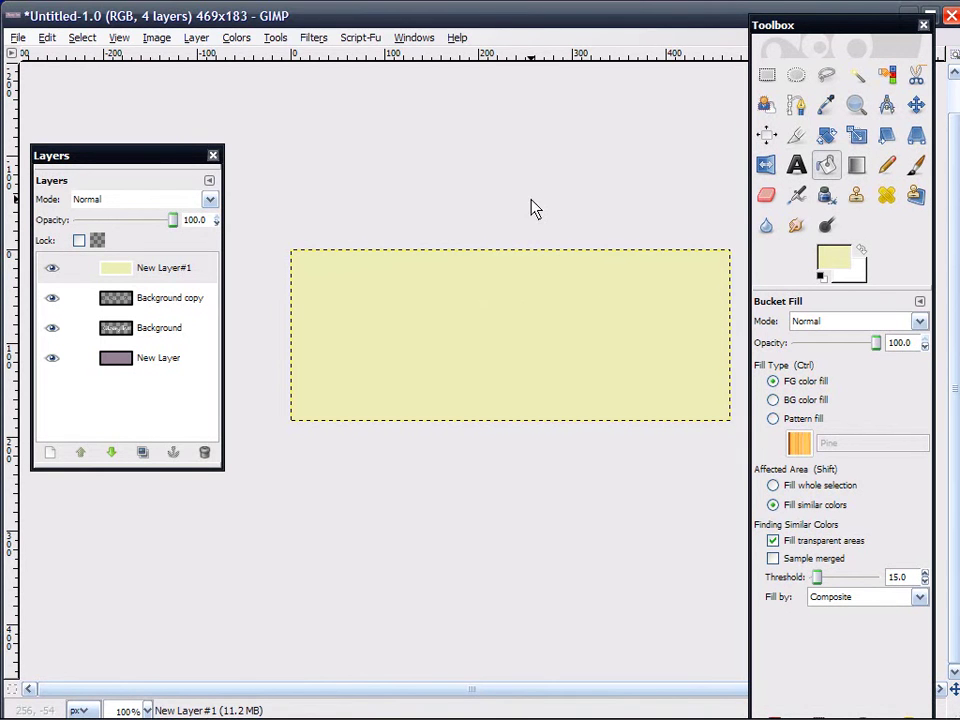
# Try the Multiply and Hue blend modes on the pale yellow layer.
pyautogui.click(134, 203)
pyautogui.click(137, 262)
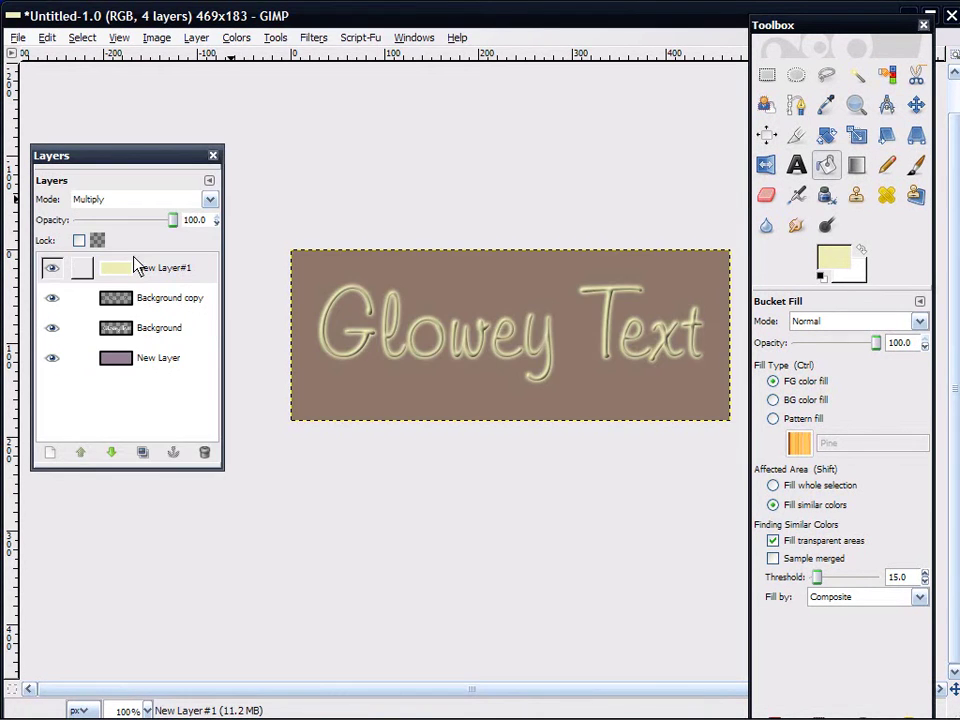
pyautogui.click(125, 201)
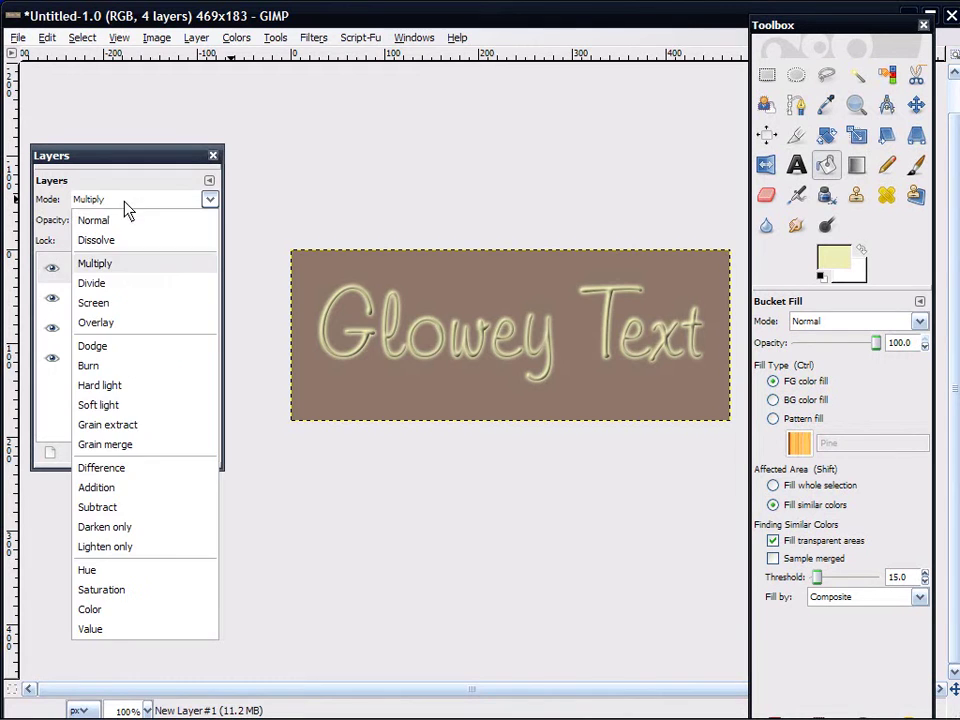
pyautogui.click(88, 570)
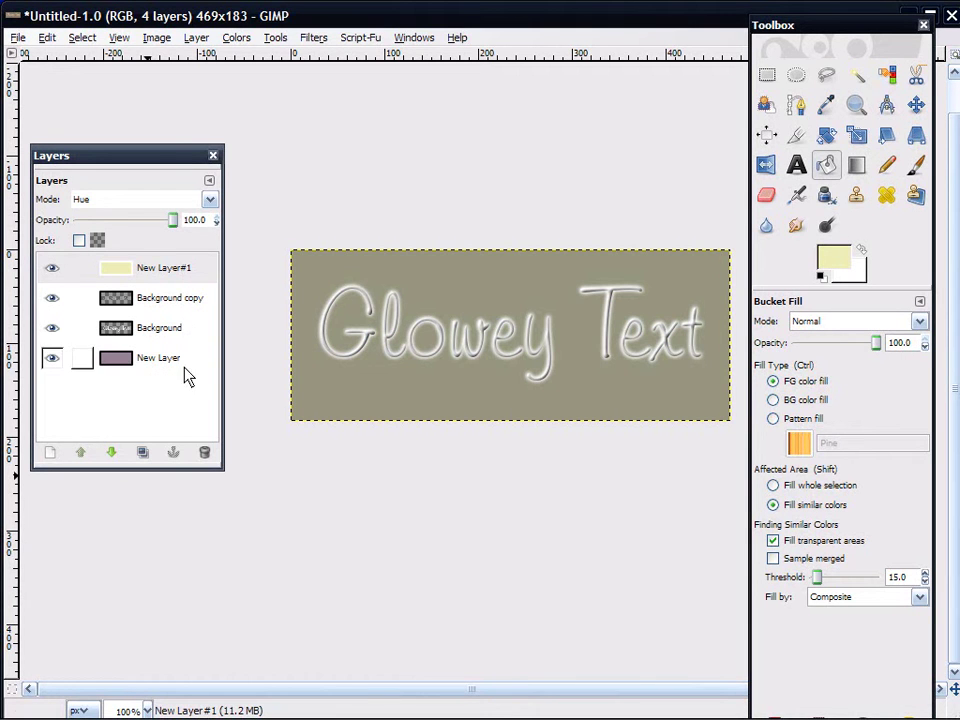
# Set the pale yellow layer to Multiply mode and merge it down into the Background copy layer.
pyautogui.click(148, 207)
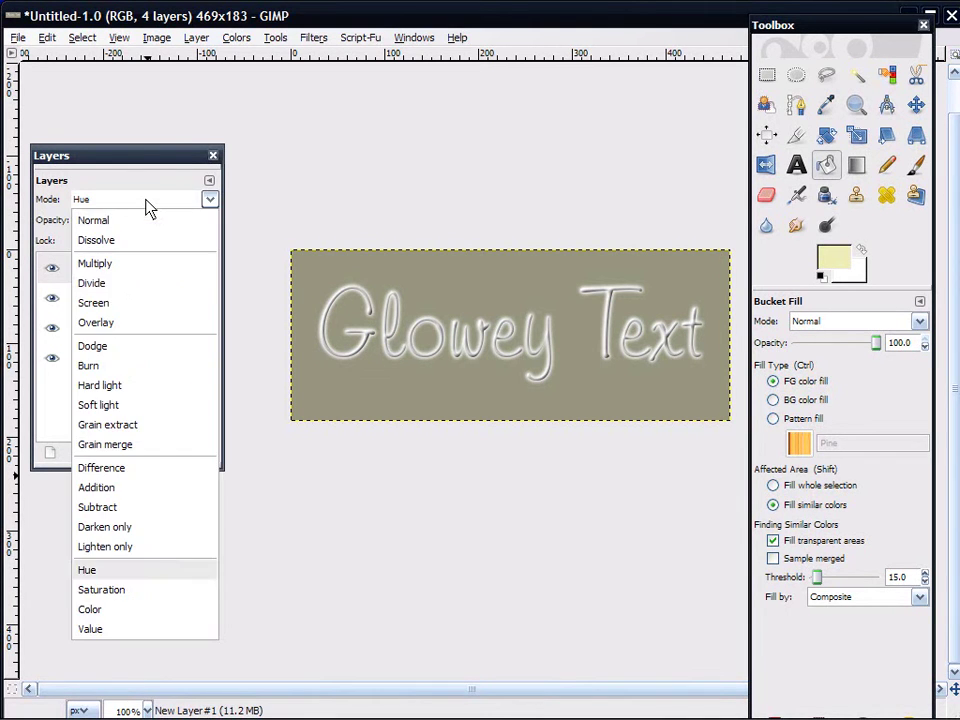
pyautogui.click(124, 272)
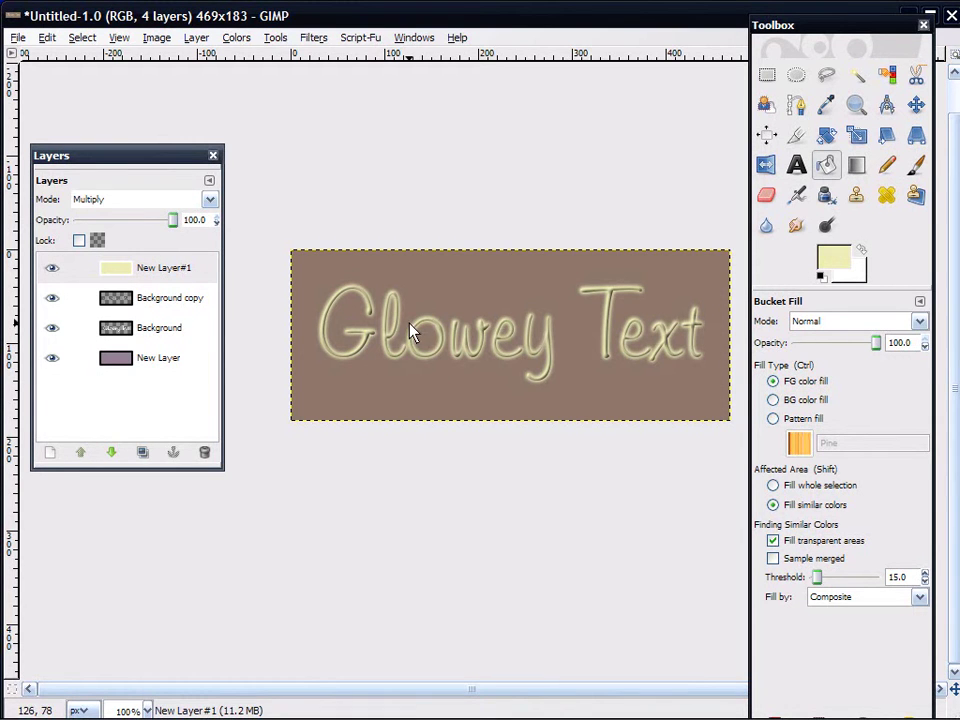
pyautogui.rightClick(184, 272)
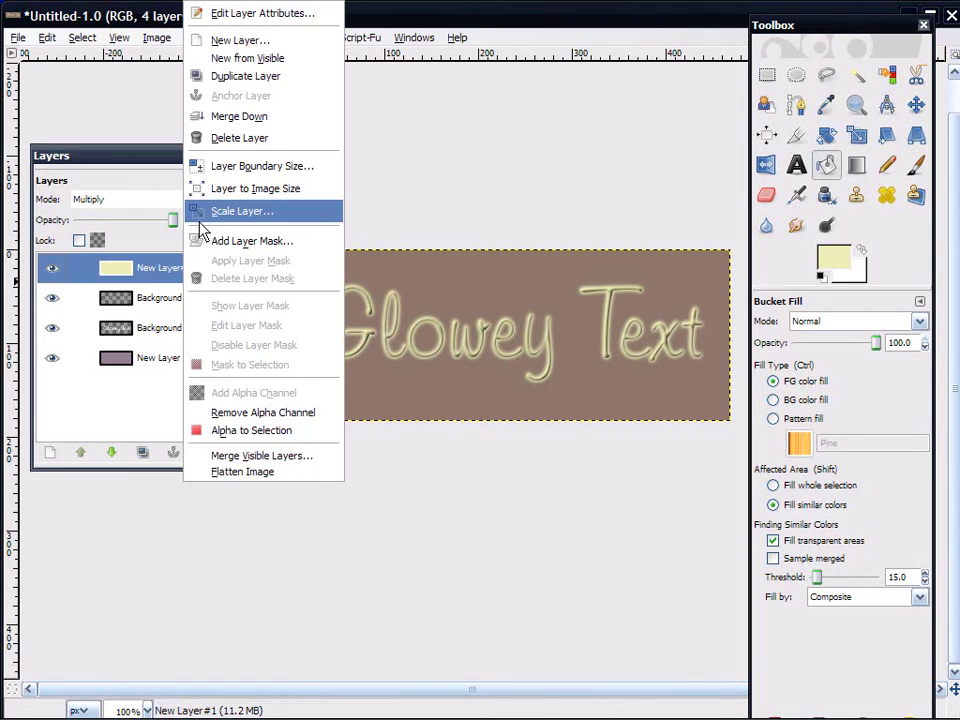
pyautogui.click(240, 116)
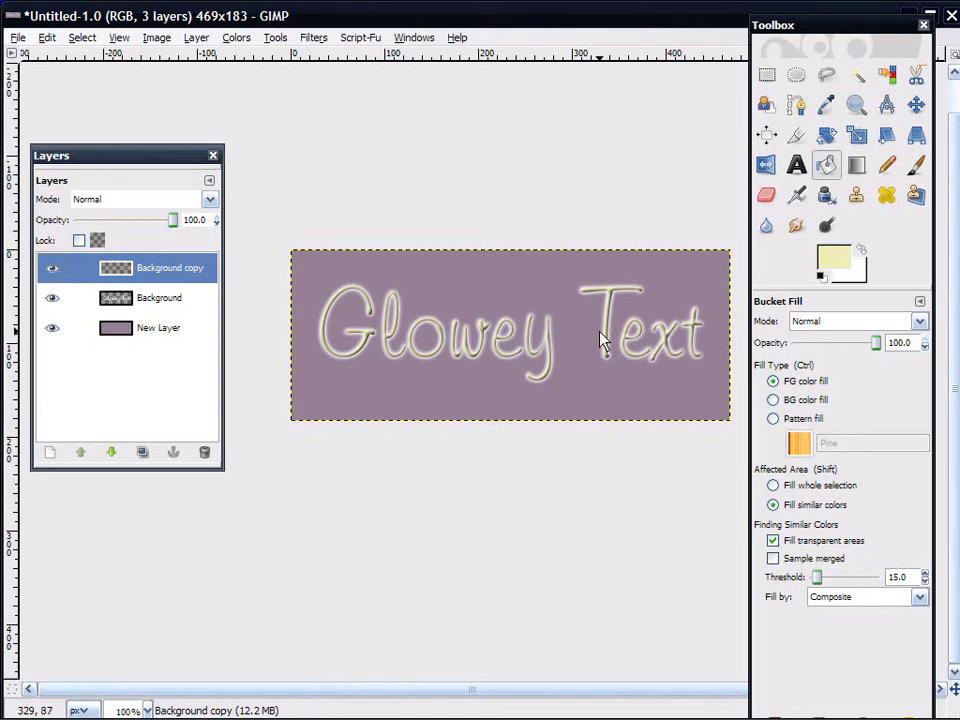
# Try inverting the colors of the Background layer.
pyautogui.click(193, 308)
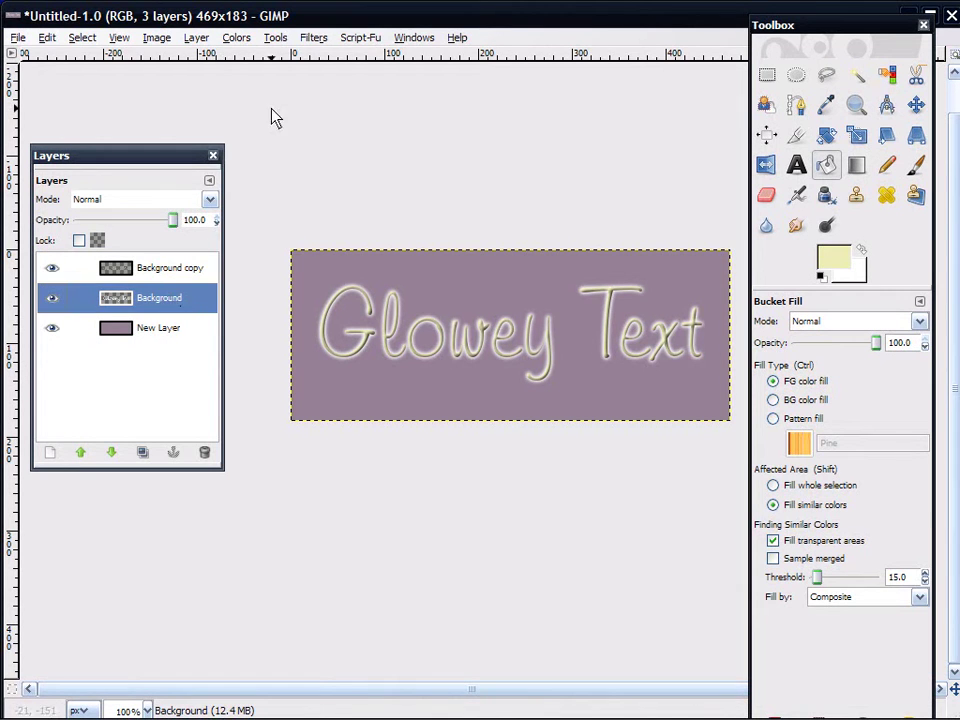
pyautogui.click(205, 40)
pyautogui.moveTo(233, 37)
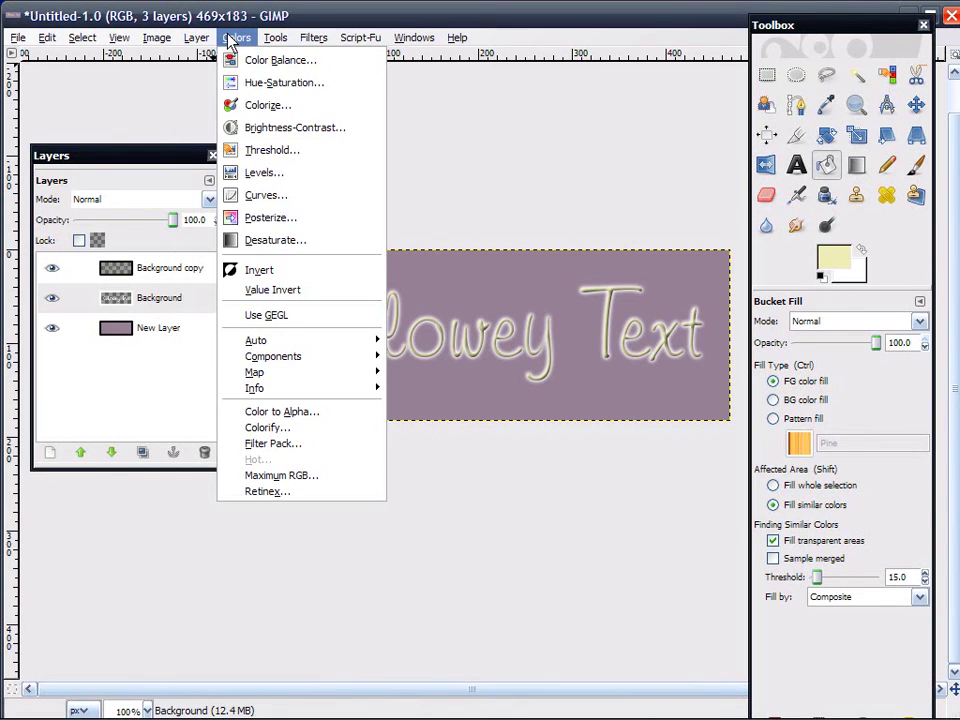
pyautogui.click(266, 268)
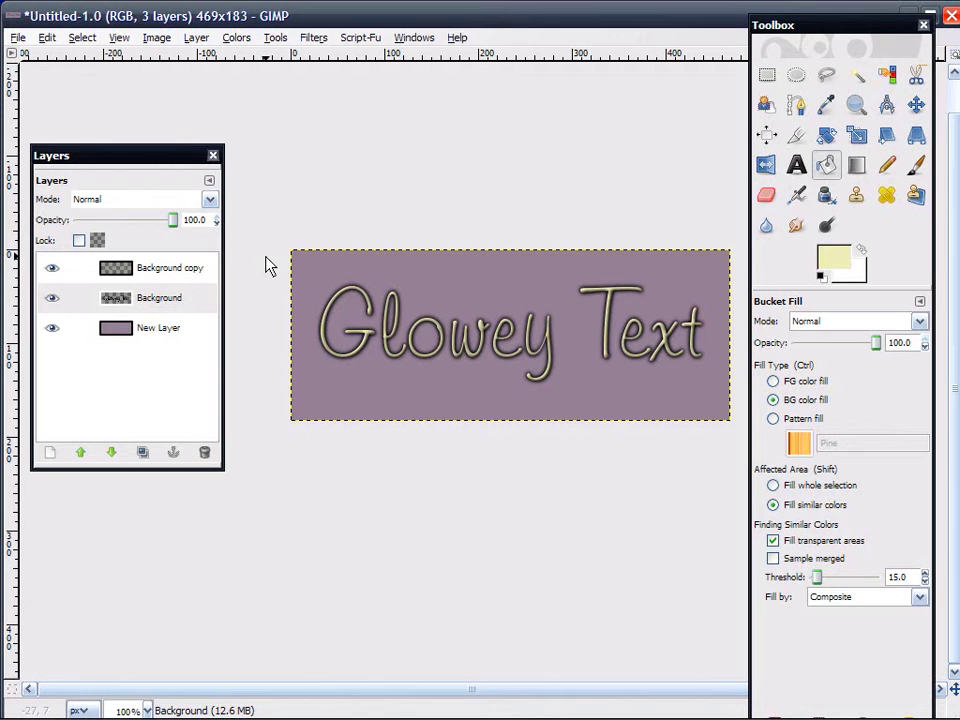
# Add a new transparent layer directly above the Background layer.
pyautogui.rightClick(178, 305)
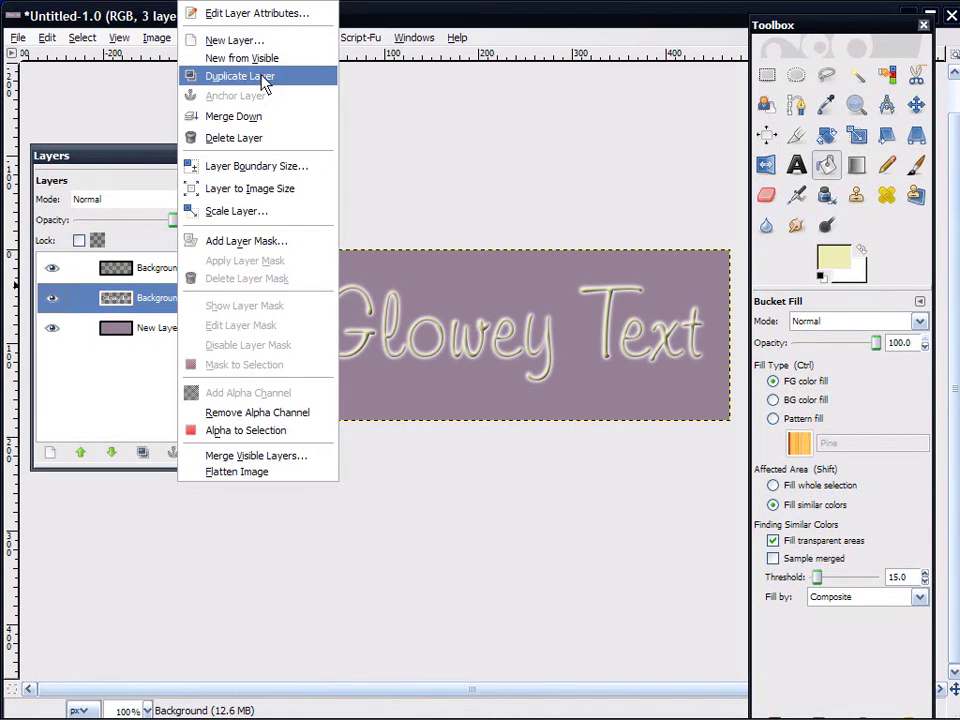
pyautogui.click(246, 38)
pyautogui.click(226, 397)
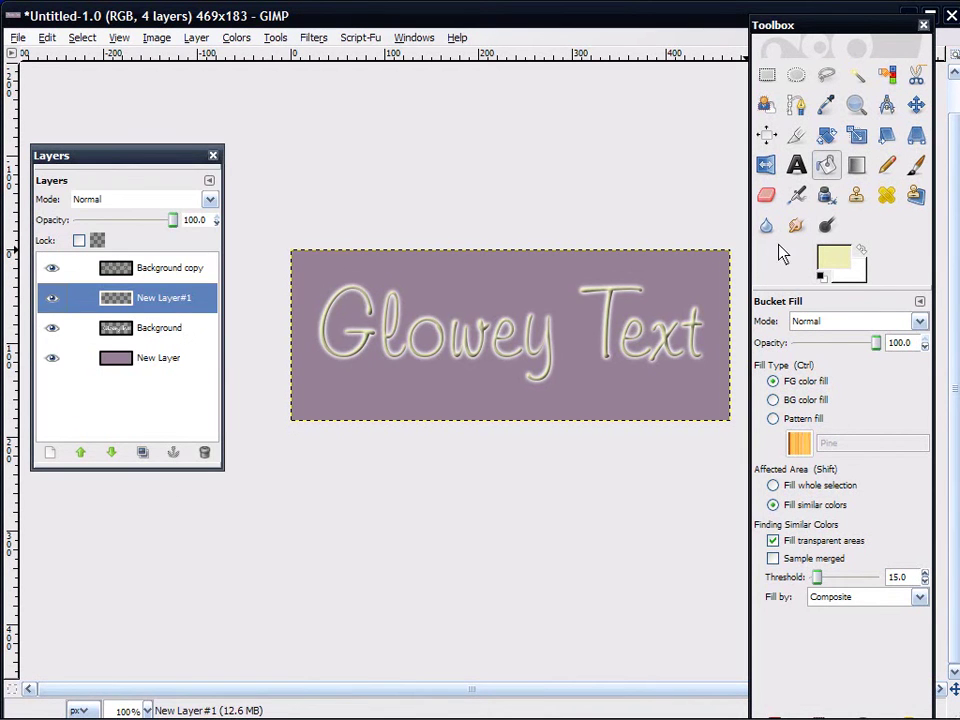
# Pick a darker shade of the recent purple as the foreground color and bucket-fill the new layer with it.
pyautogui.click(849, 261)
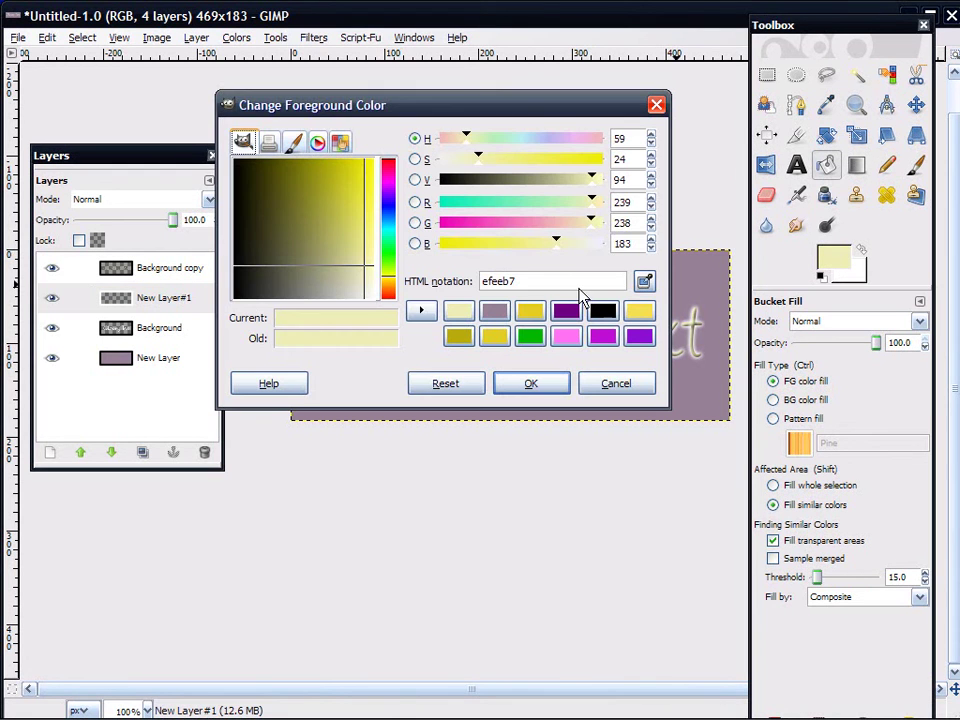
pyautogui.click(498, 313)
pyautogui.moveTo(369, 279); pyautogui.dragTo(300, 279)
pyautogui.click(531, 384)
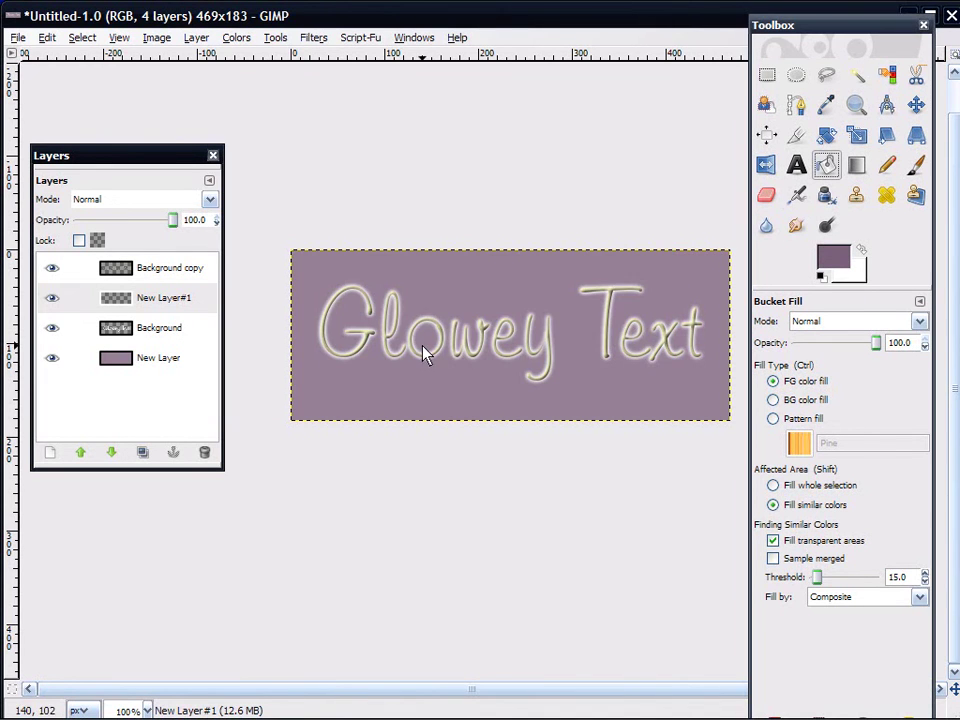
pyautogui.click(445, 296)
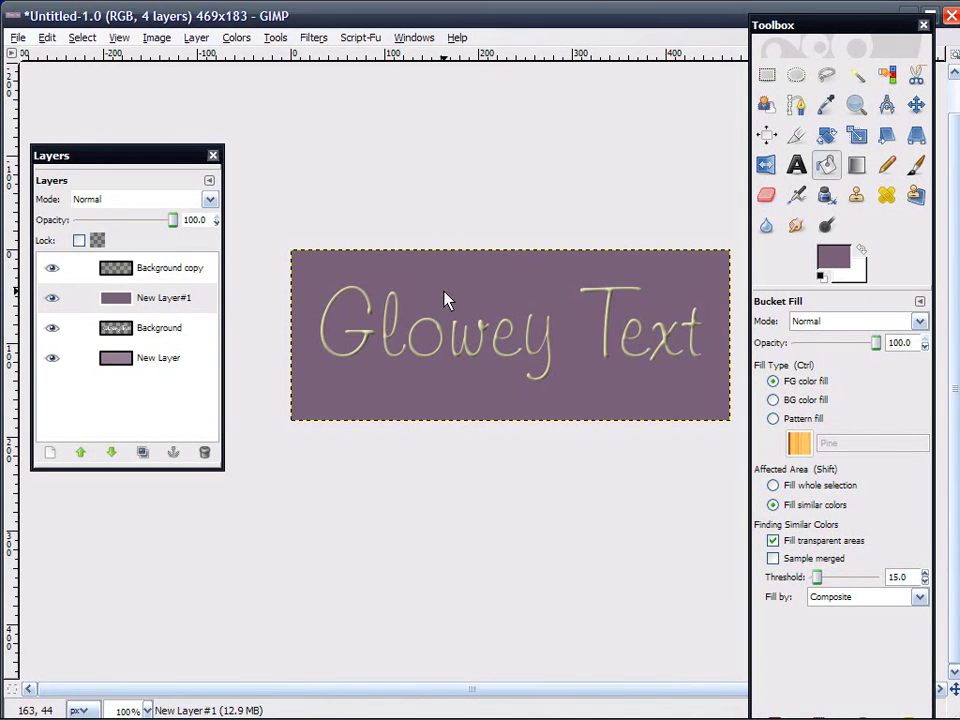
# Try the Multiply and Hue blend modes on the dark purple layer.
pyautogui.click(152, 209)
pyautogui.click(138, 268)
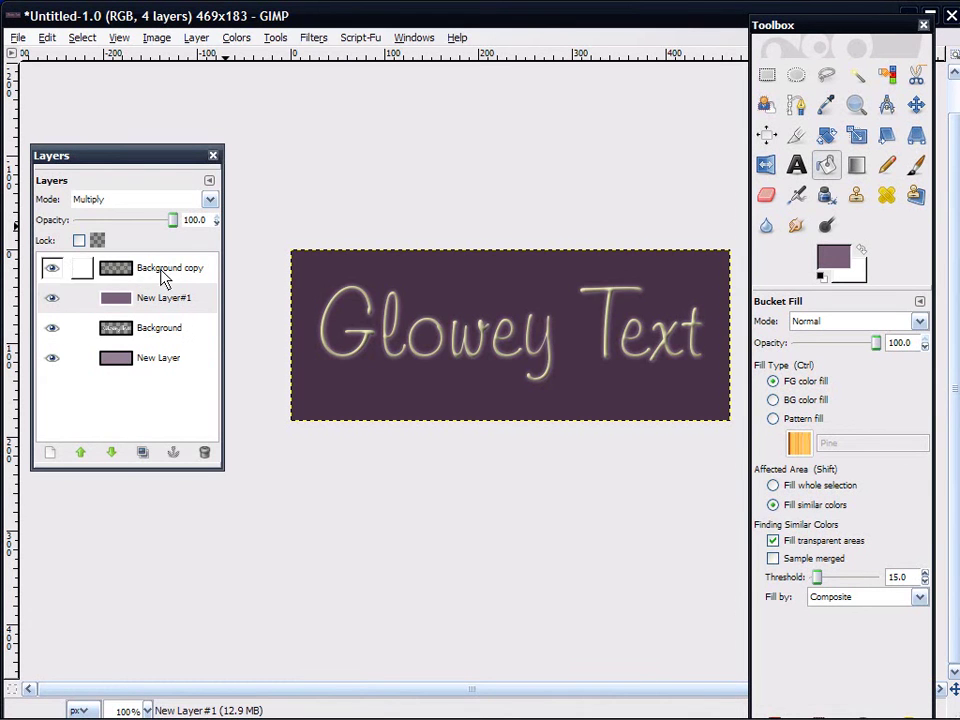
pyautogui.click(103, 203)
pyautogui.click(119, 572)
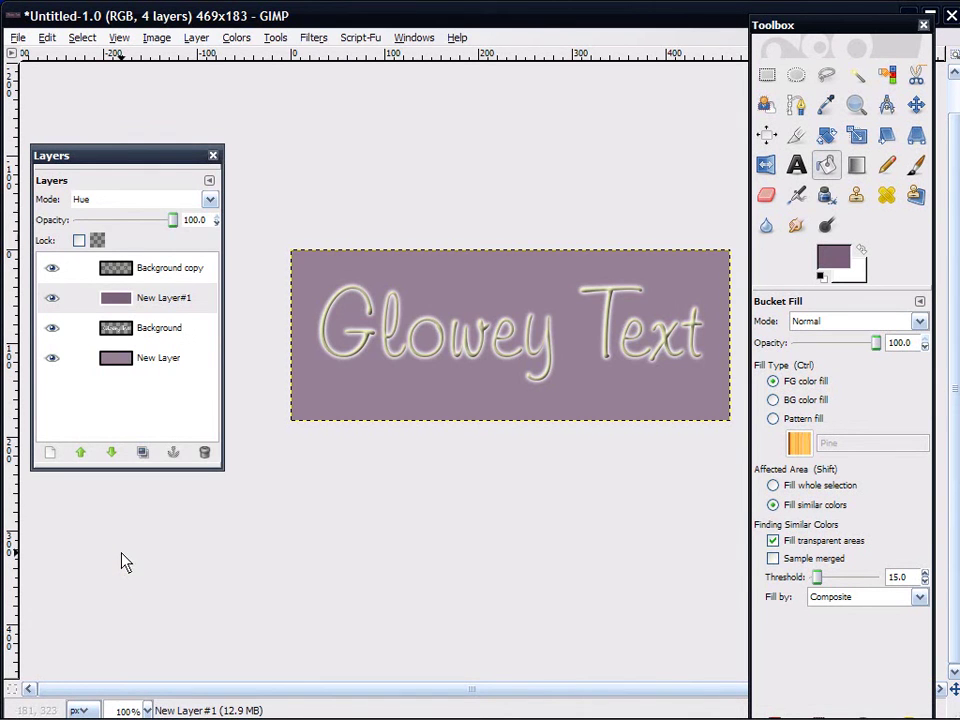
# Set the dark purple layer to Saturation mode and merge it down into the Background layer.
pyautogui.click(124, 205)
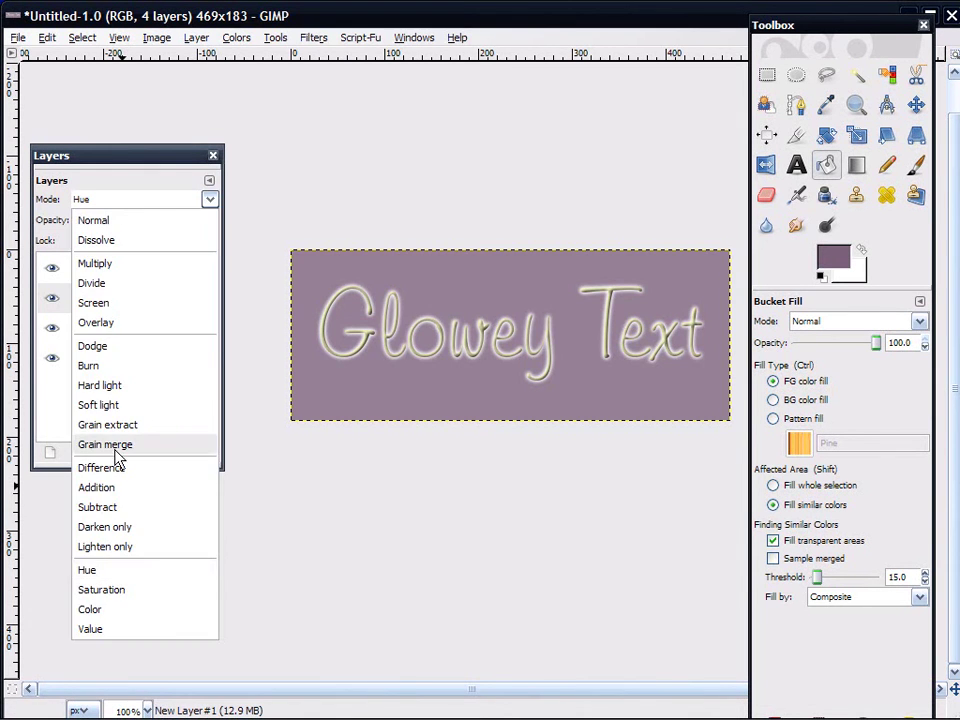
pyautogui.click(120, 589)
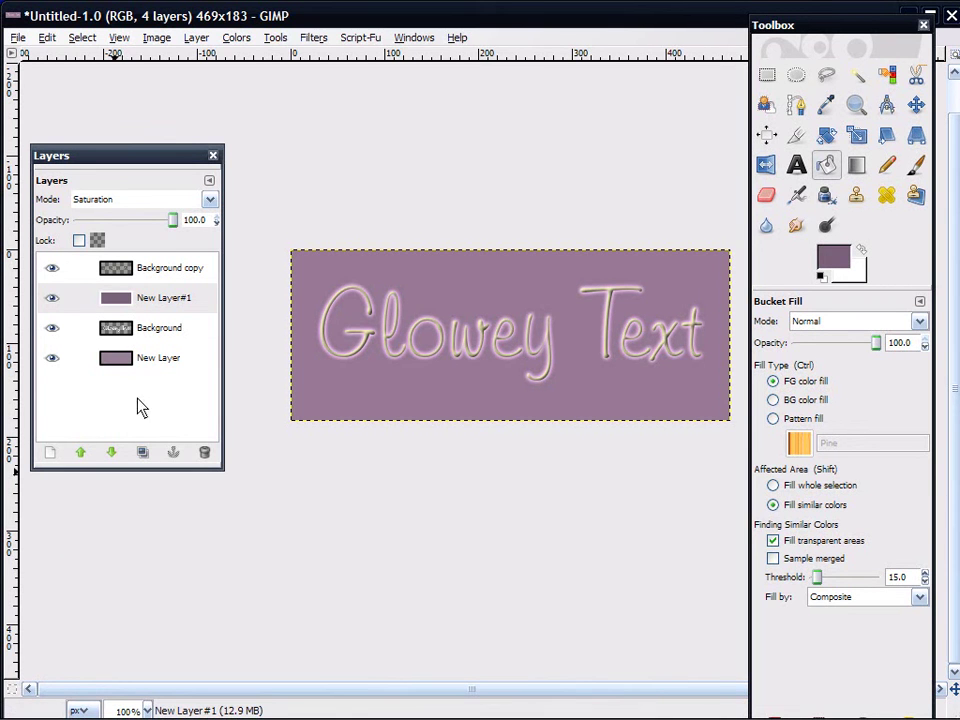
pyautogui.rightClick(140, 310)
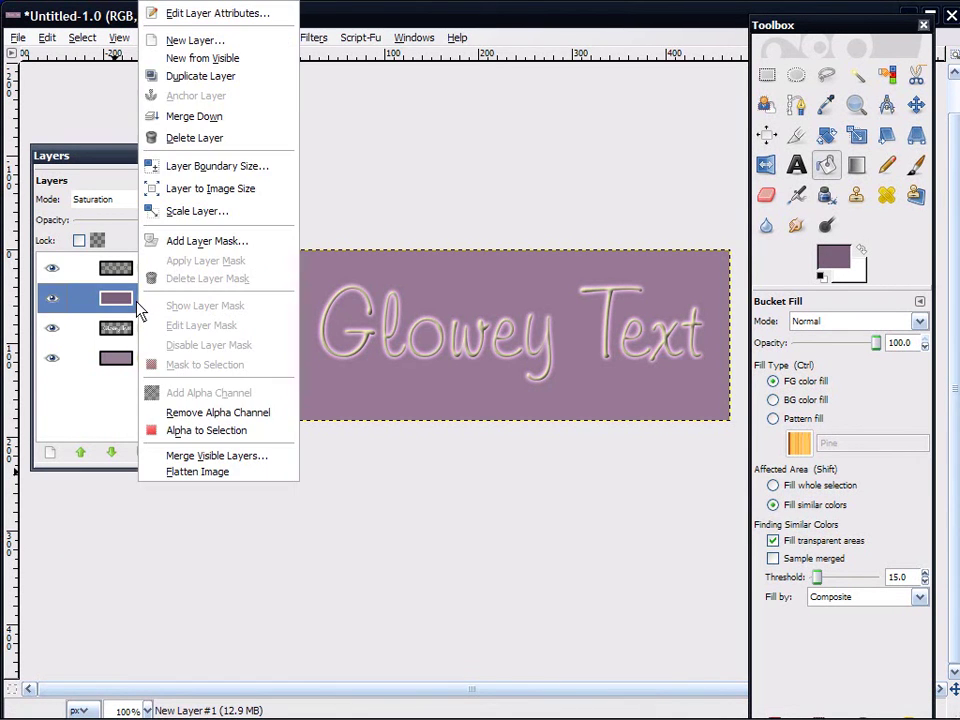
pyautogui.click(212, 118)
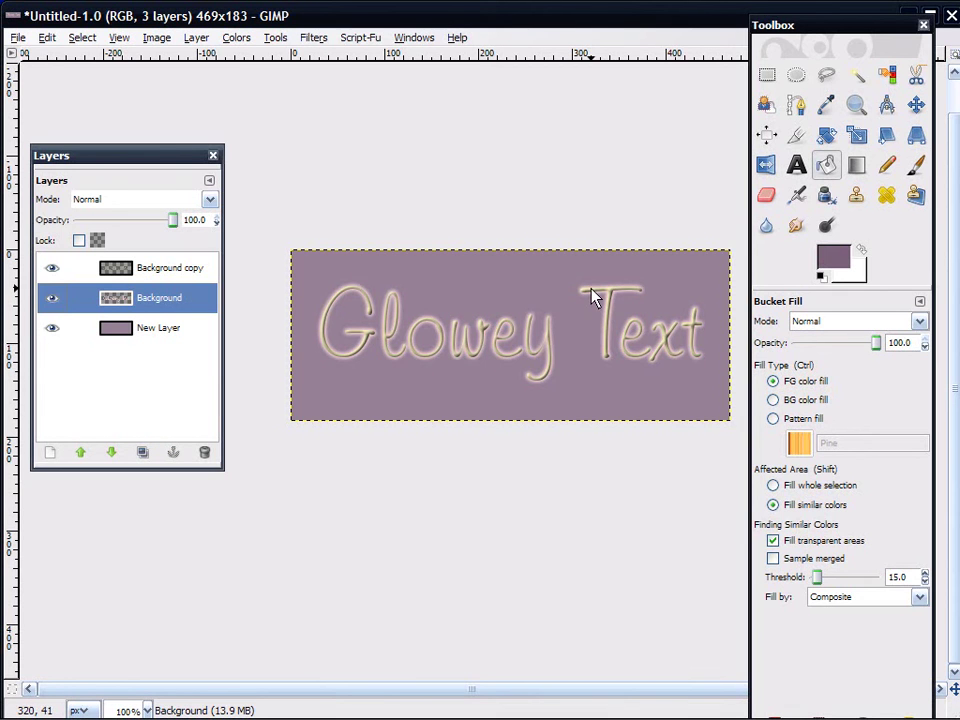
# Undo the dark purple tinting of the glow on the Background layer, keeping the yellow tint merged into Background copy.
pyautogui.hotkey('ctrl', 'z')
pyautogui.hotkey('ctrl', 'y')
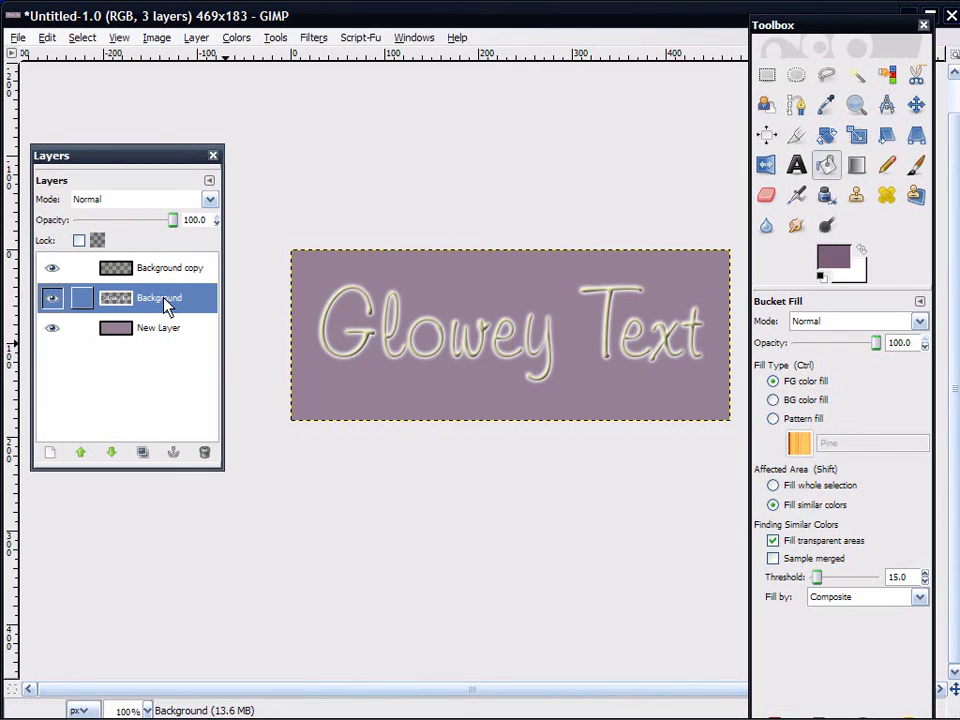
pyautogui.hotkey('ctrl', 'z')
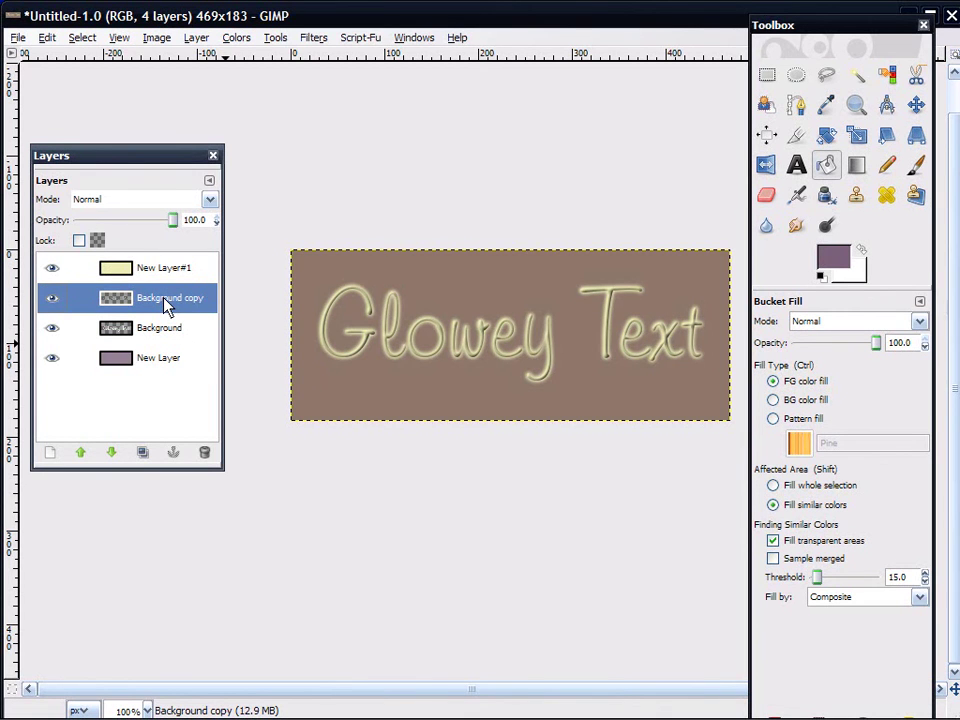
pyautogui.hotkey('ctrl', 'y')
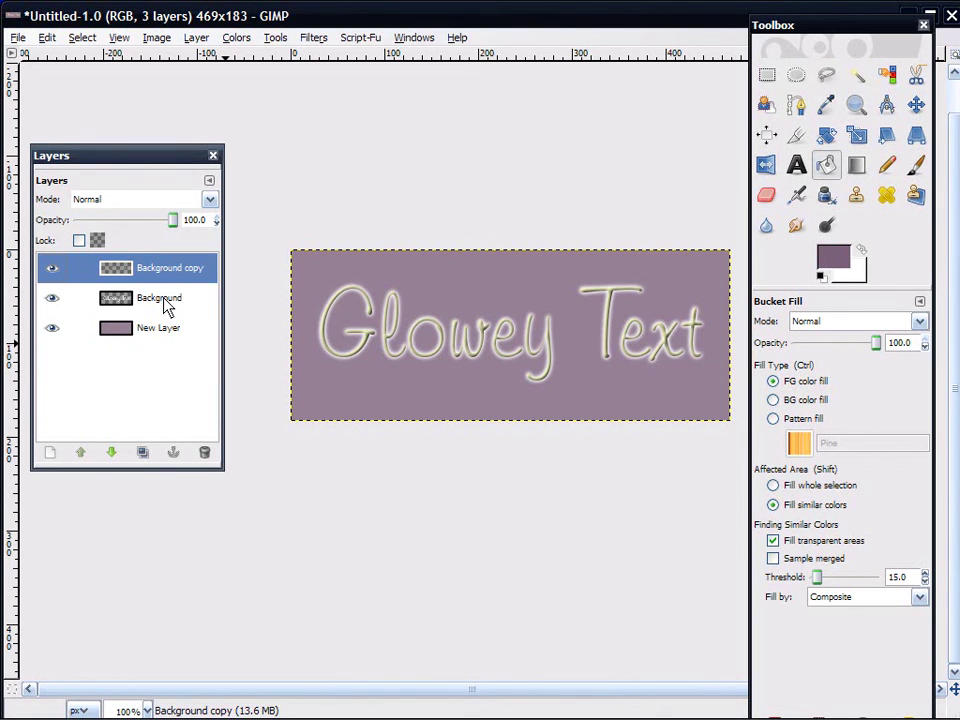
# Invert the colors of the Background layer to turn the light glow around the text dark.
pyautogui.click(165, 300)
pyautogui.click(240, 37)
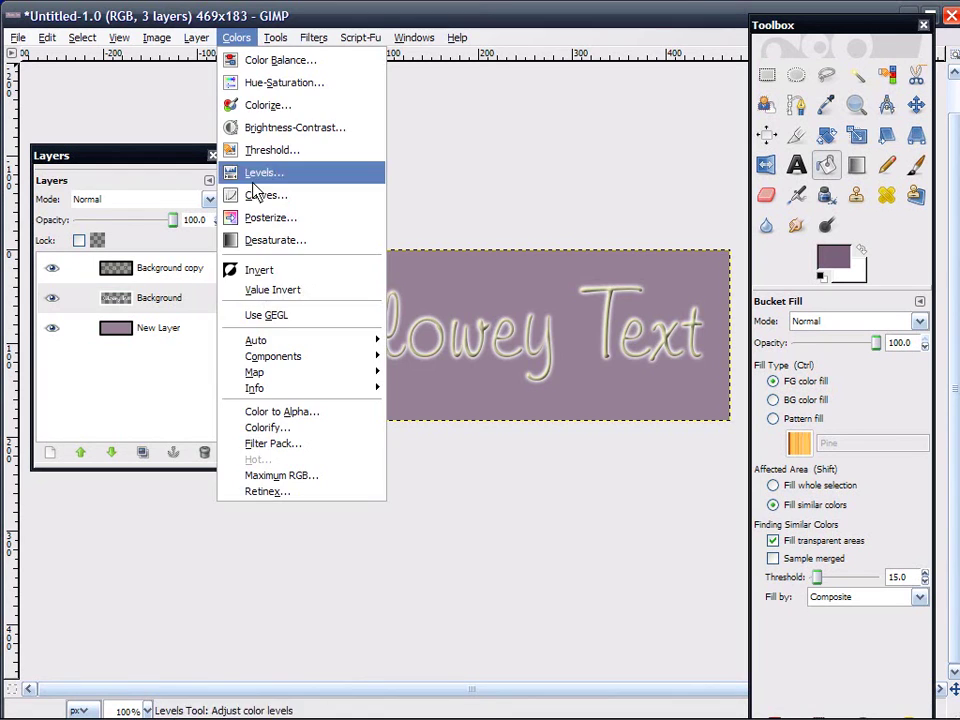
pyautogui.click(257, 270)
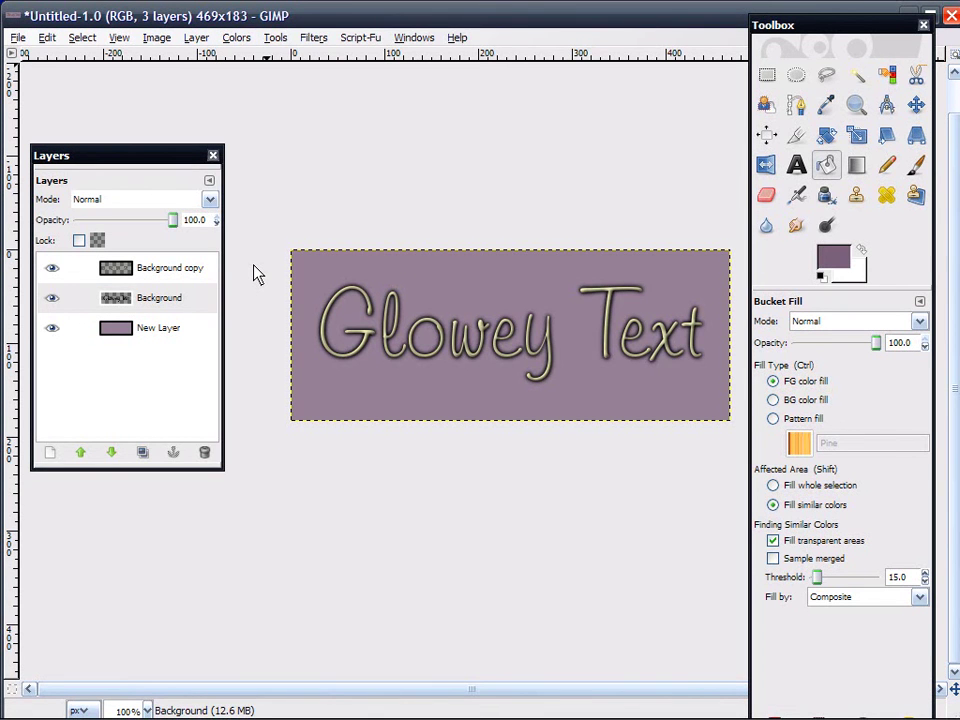
# Lower the Background layer's opacity to 81.2.
pyautogui.click(150, 297)
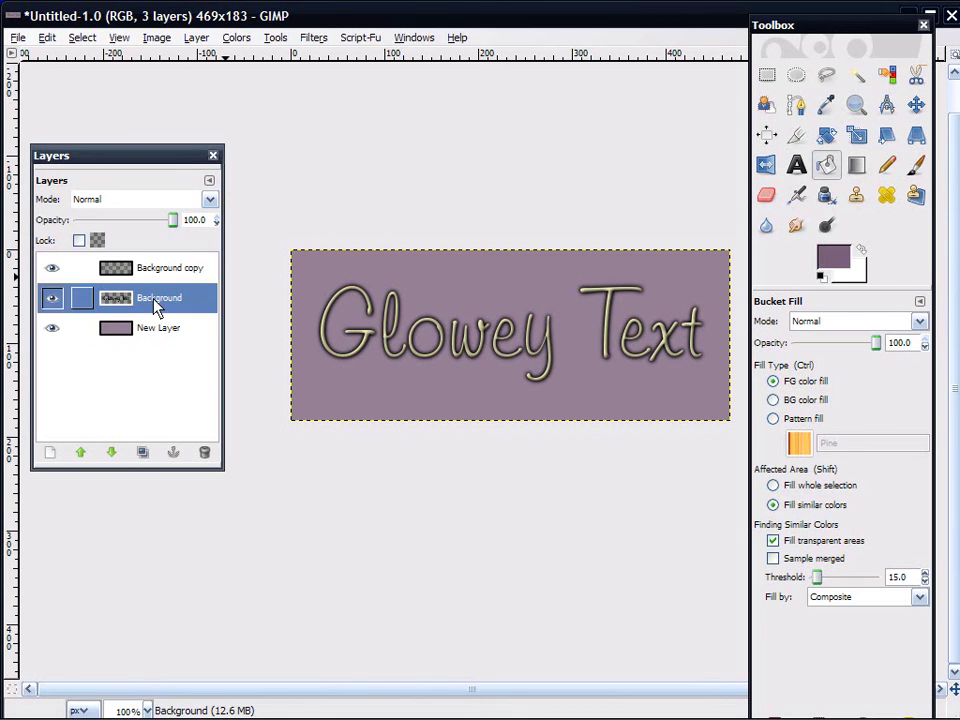
pyautogui.moveTo(172, 222); pyautogui.dragTo(137, 220)
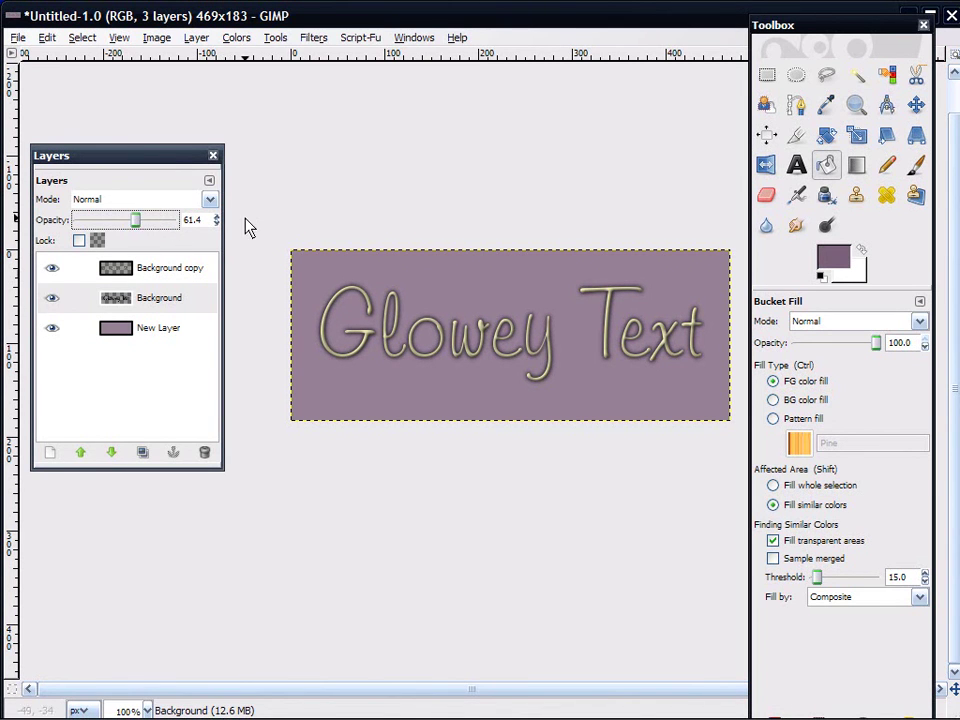
pyautogui.moveTo(137, 220); pyautogui.dragTo(156, 238)
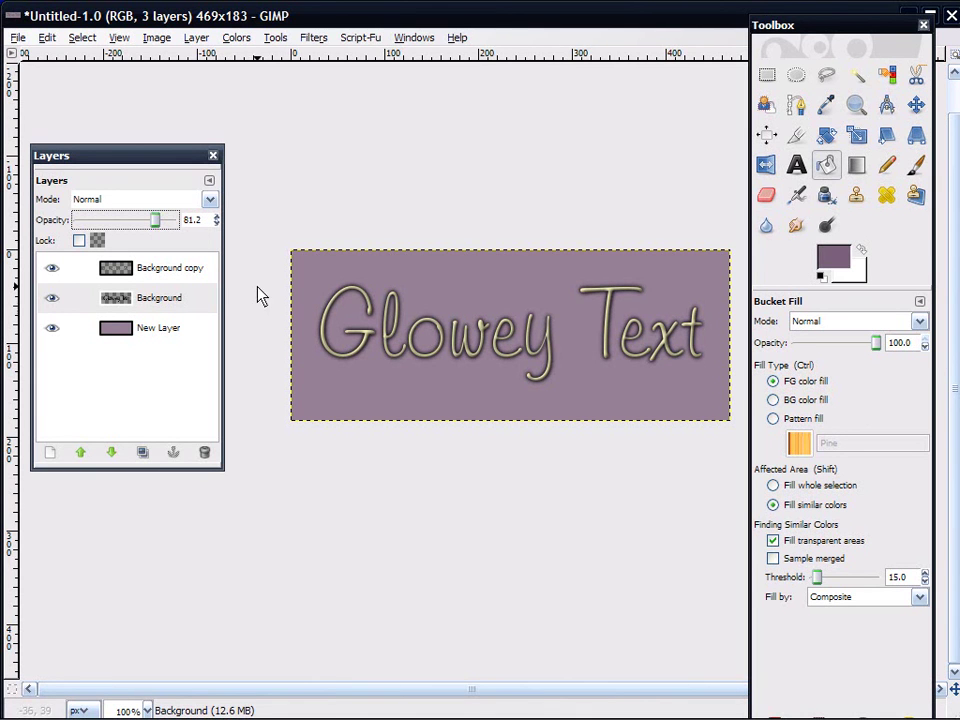
# Merge the Background layer down into New Layer, and merge Background copy down into it as well.
pyautogui.rightClick(145, 300)
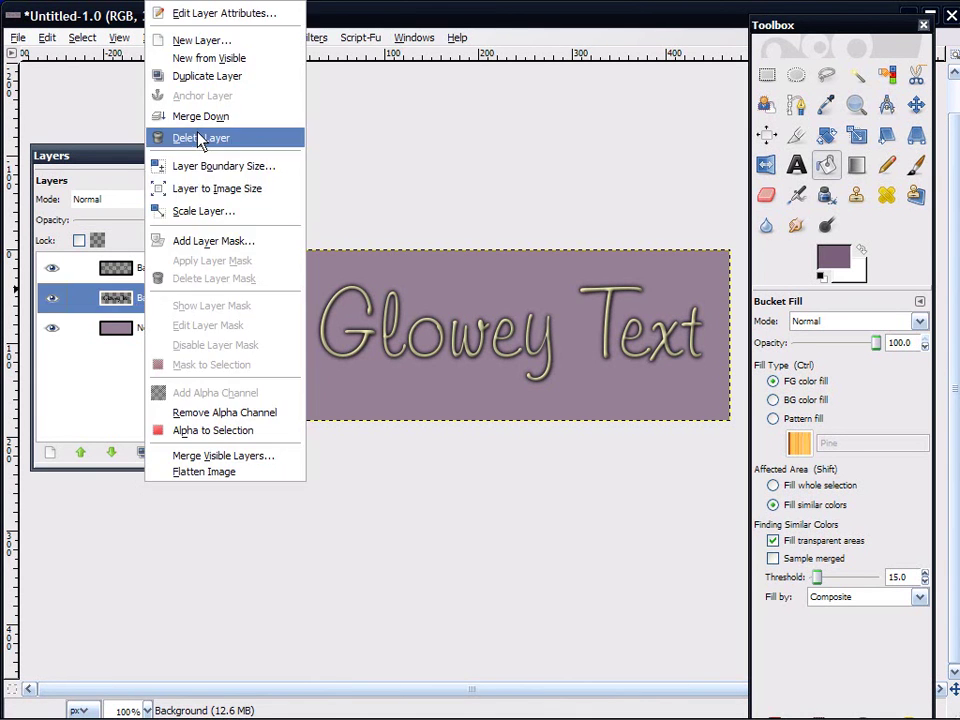
pyautogui.click(148, 91)
pyautogui.click(167, 270)
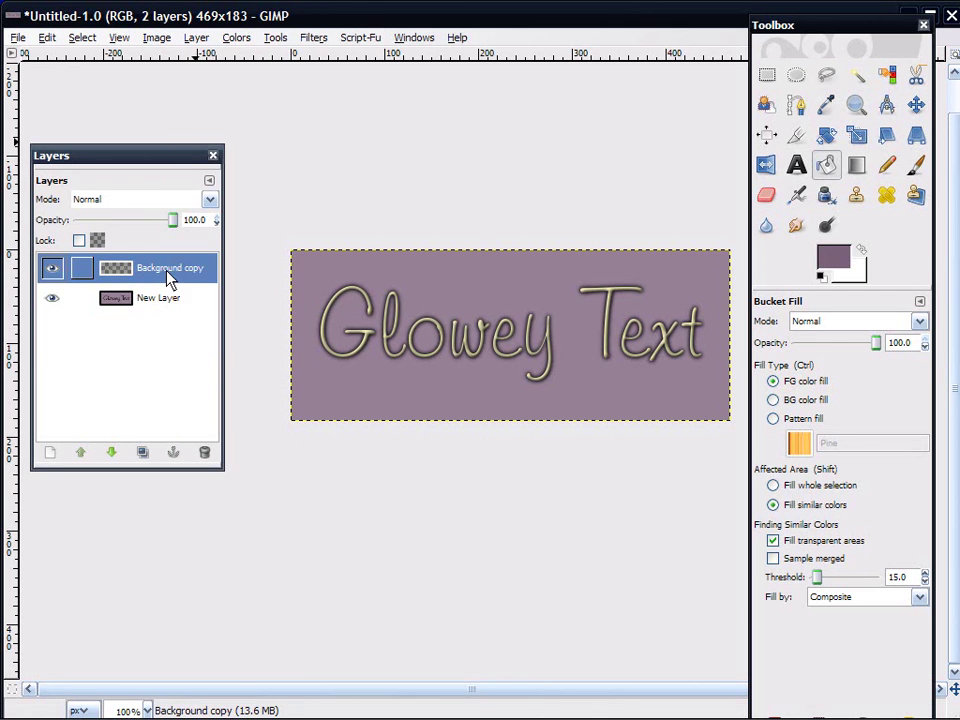
pyautogui.rightClick(168, 272)
pyautogui.click(215, 137)
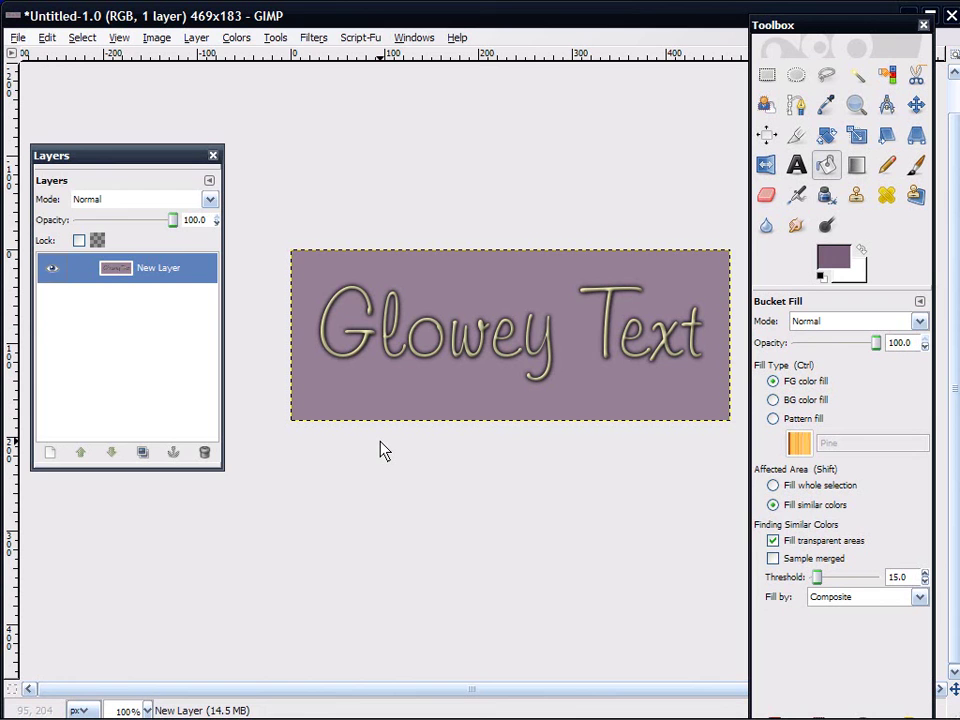
pyautogui.press('F1')
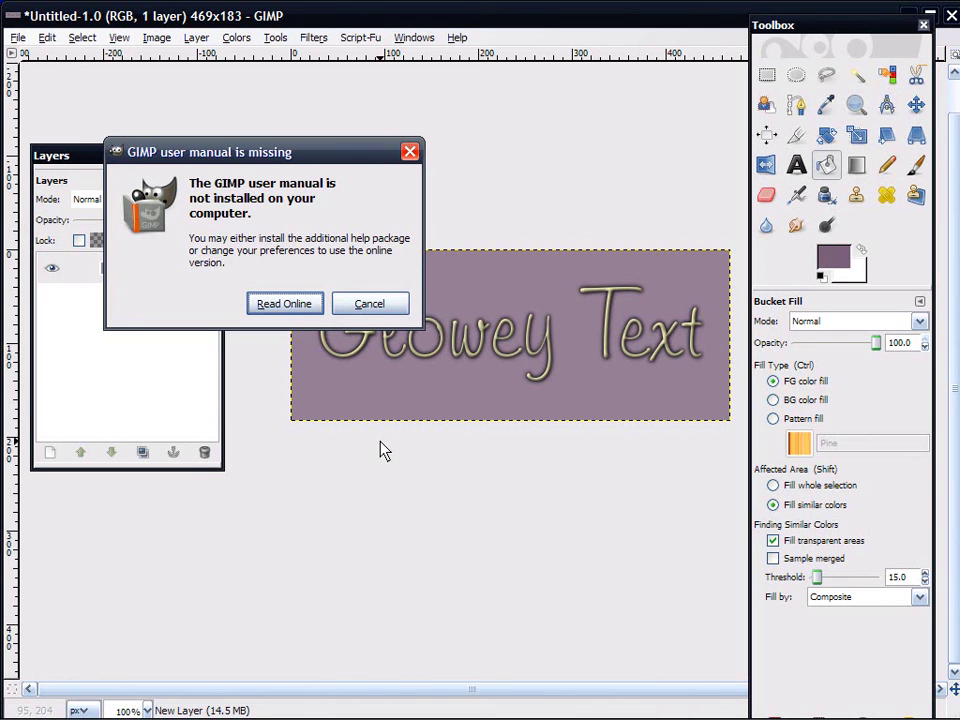
pyautogui.click(365, 303)
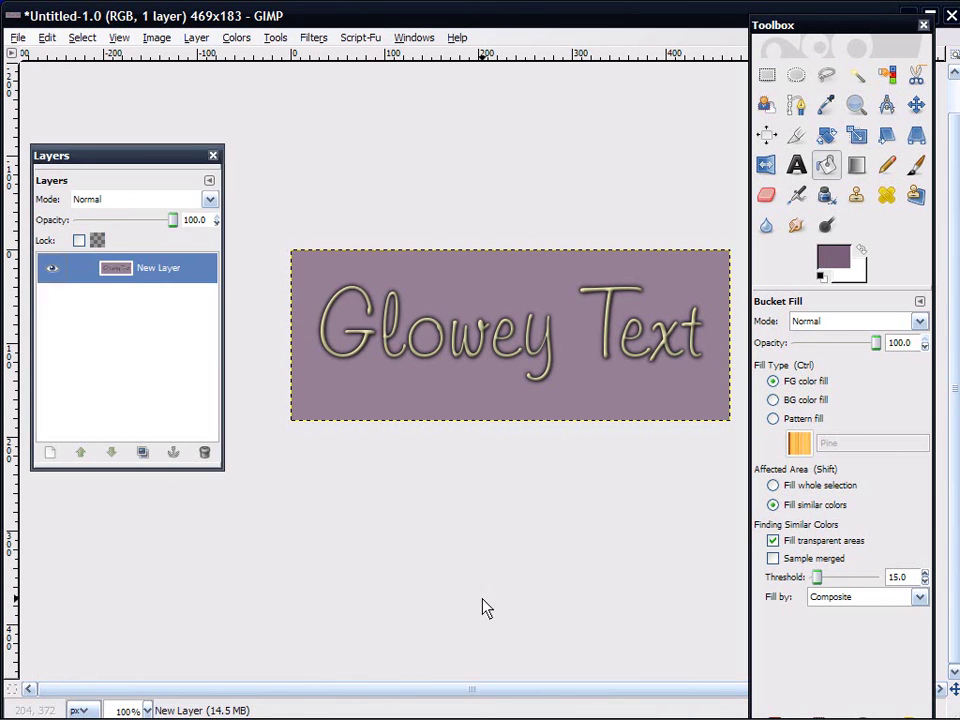